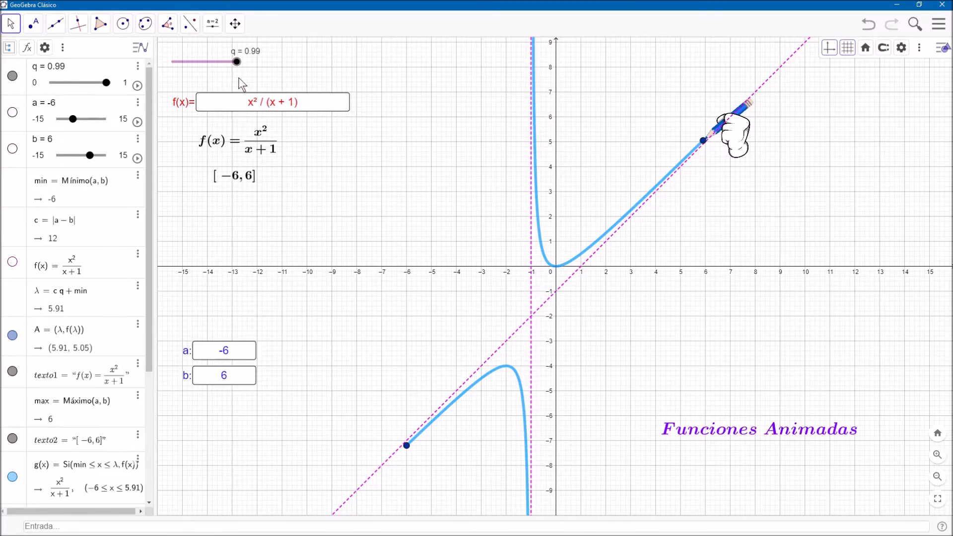
Step: Vary the slider q in the finished construction to preview the animated drawing of x²/(x + 1)
left_click(237, 62)
left_click_drag(238, 63, 193, 62)
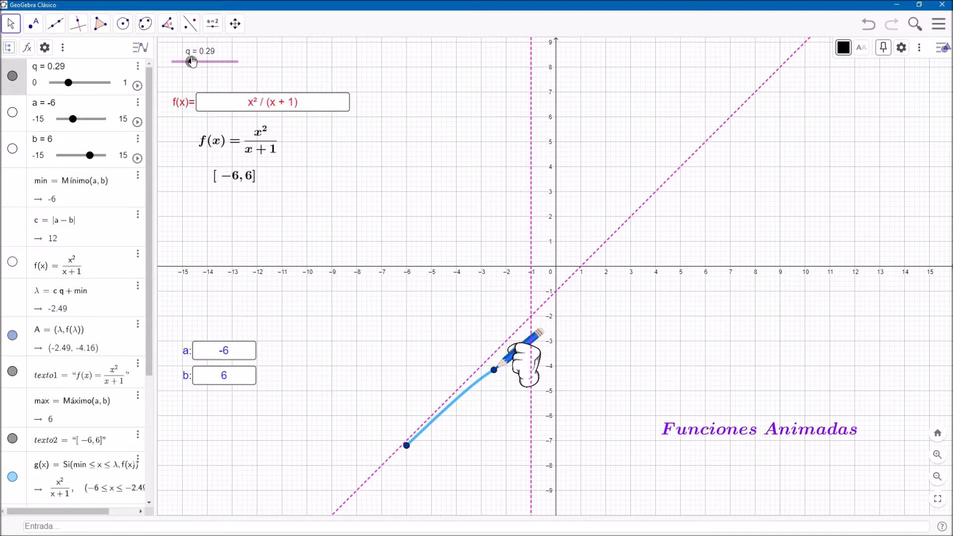
mouse_move(192, 61)
left_mouse_down()
mouse_move(239, 65)
mouse_move(205, 68)
left_mouse_up()
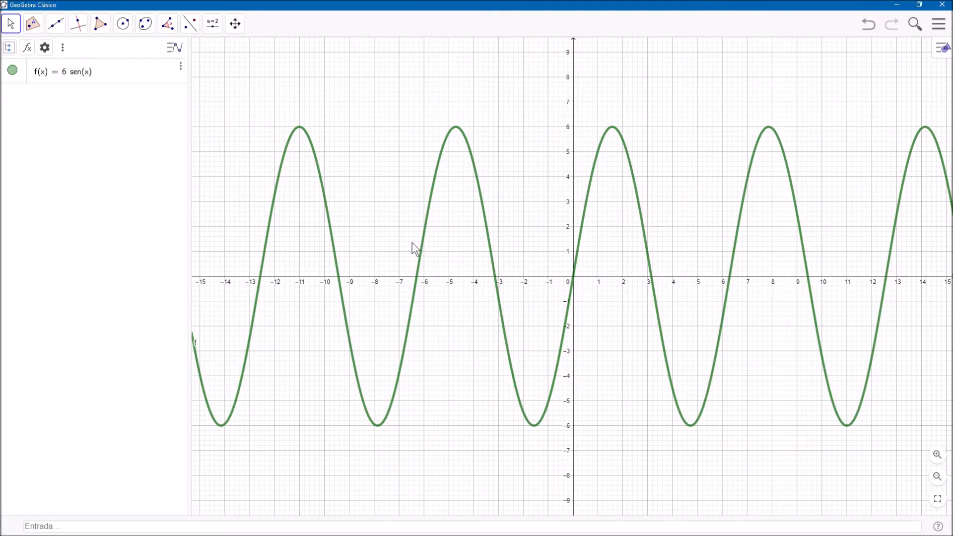
Step: Place a point on the curve of f(x) = 6 sen(x) at about (-12.26, 1.81)
left_click(33, 23)
left_click(70, 75)
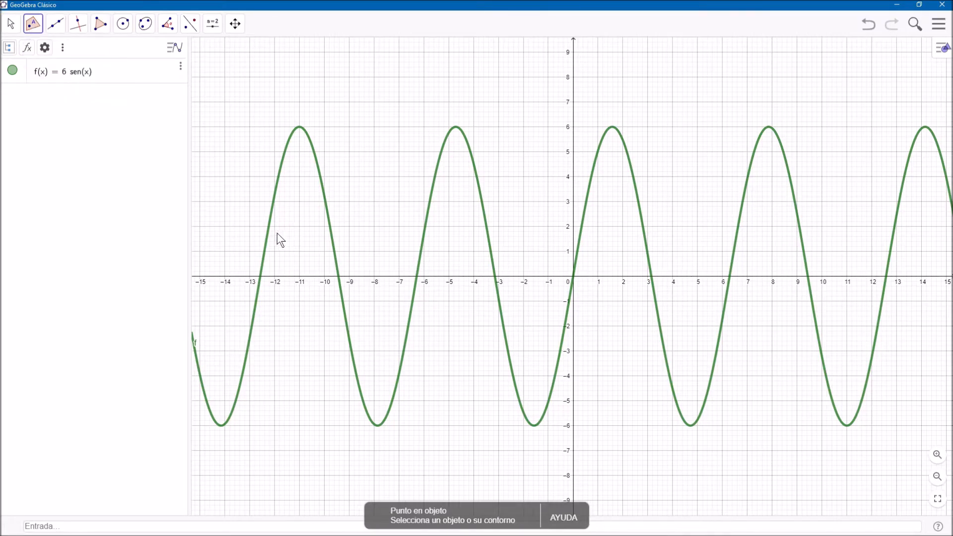
left_click(269, 236)
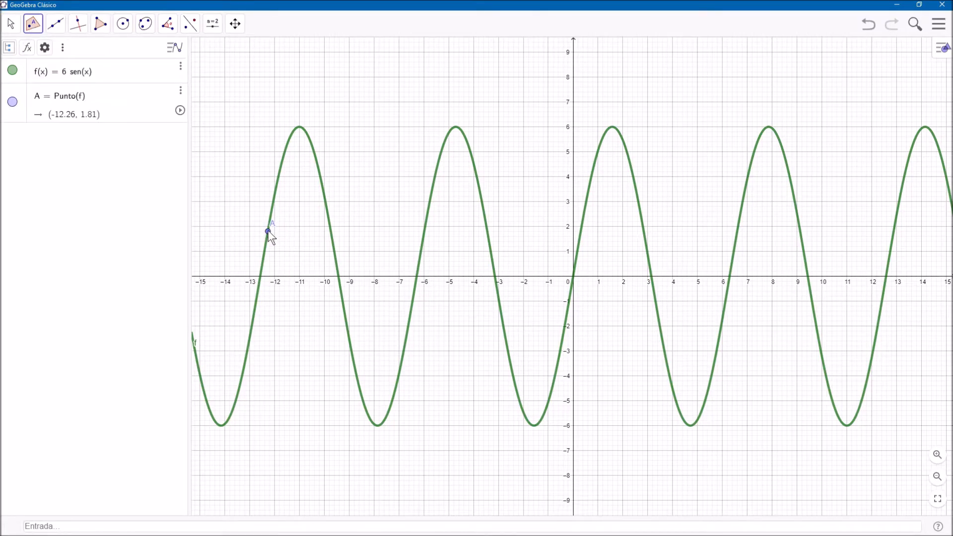
Step: Animate the point on the sine curve with its trace turned on, and hide the function's graph
right_click(268, 230)
left_click(324, 312)
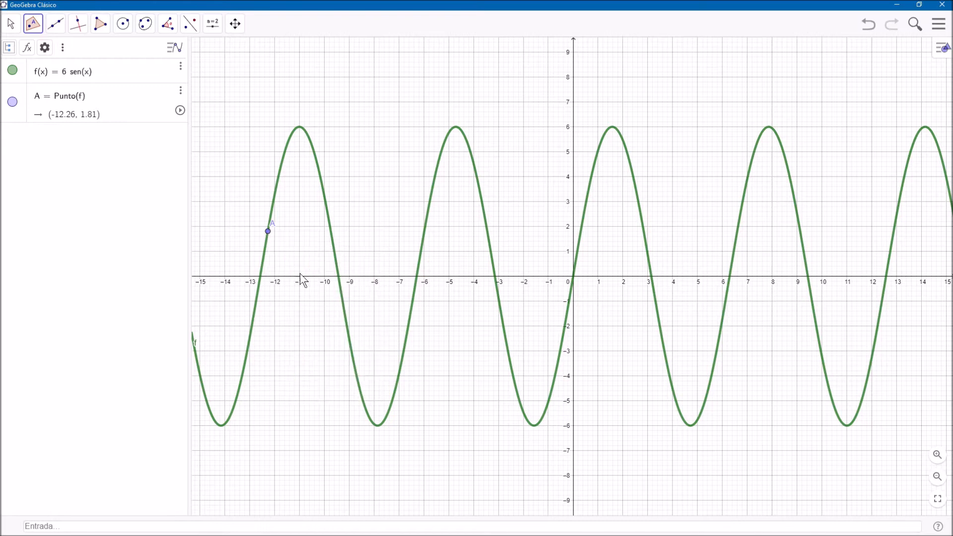
right_click(268, 231)
left_click(313, 328)
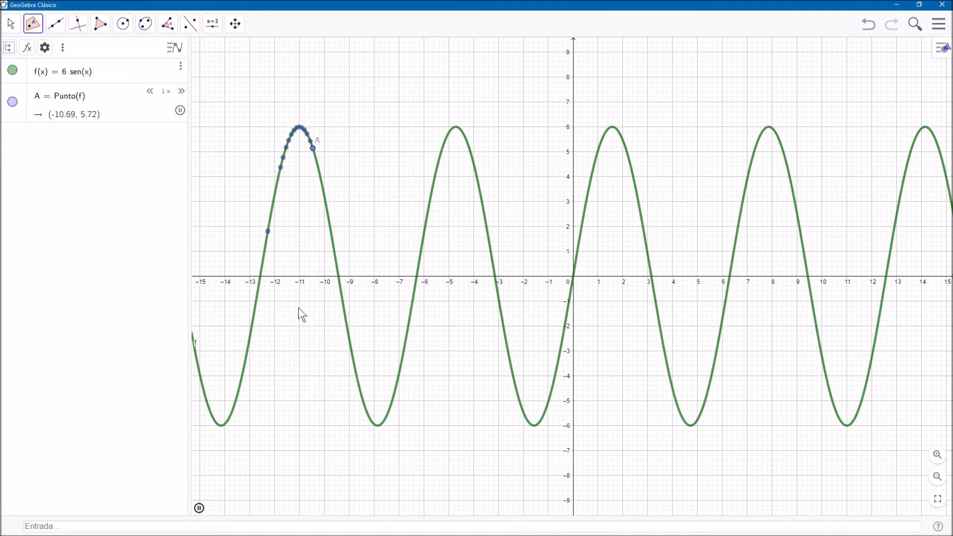
left_click(14, 70)
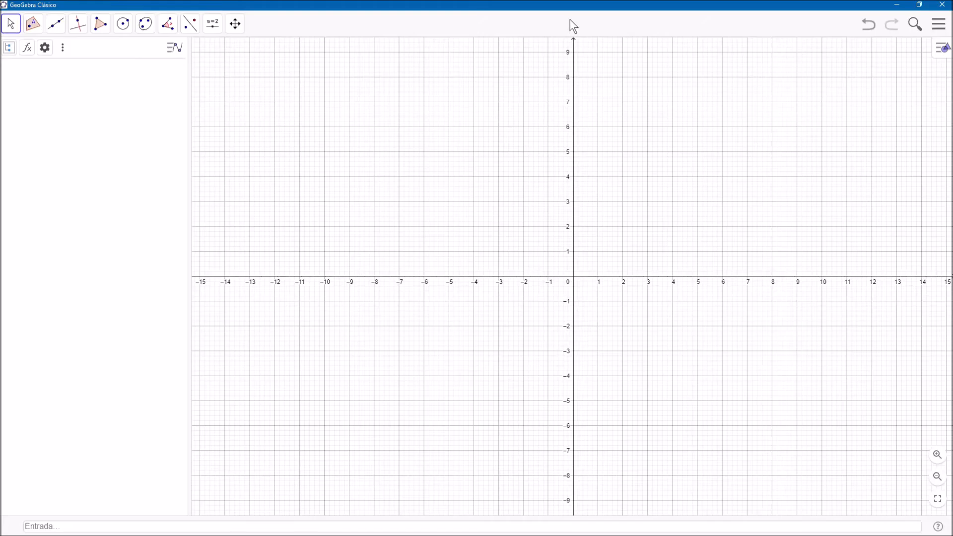
Step: Define the function f(x)=x^2/(x-1)
left_click(71, 526)
type("f(")
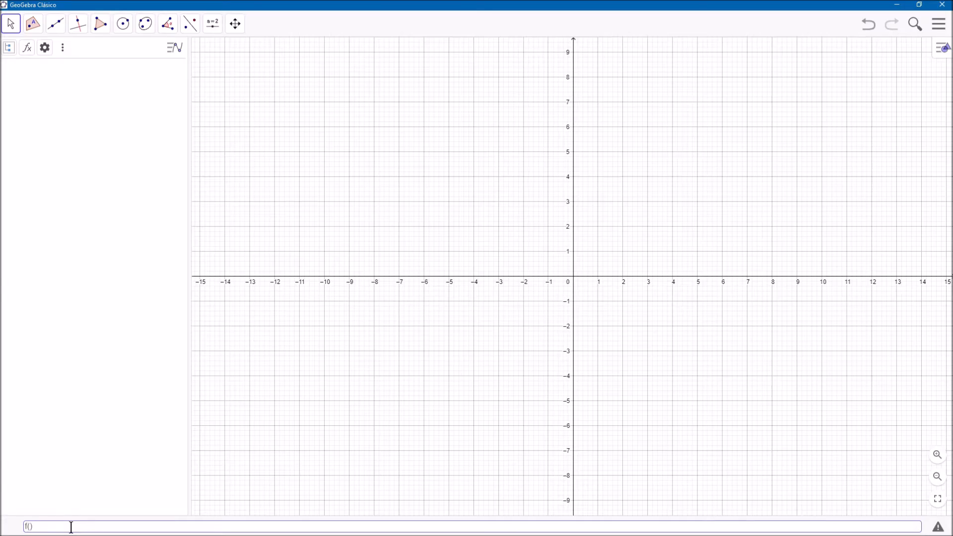
type("x)=x^2/")
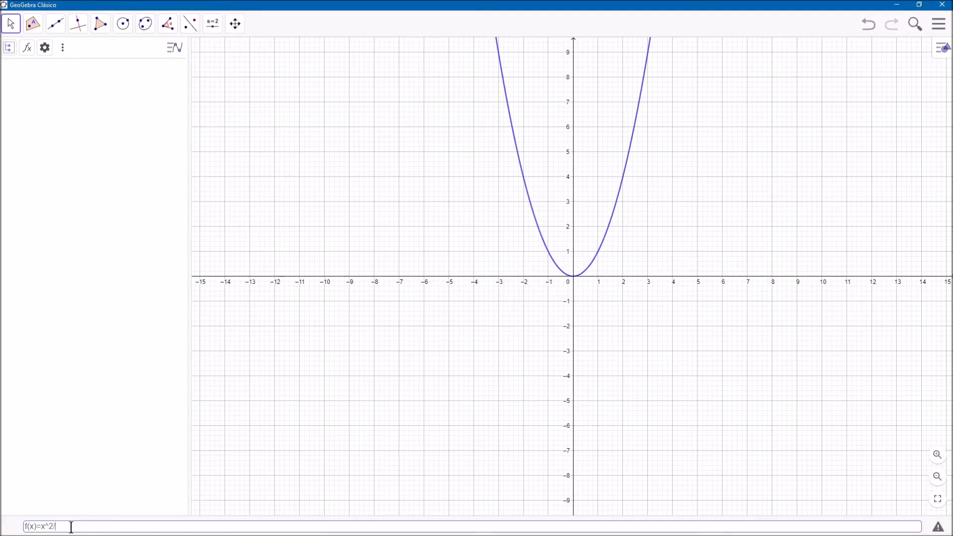
type("(x-1")
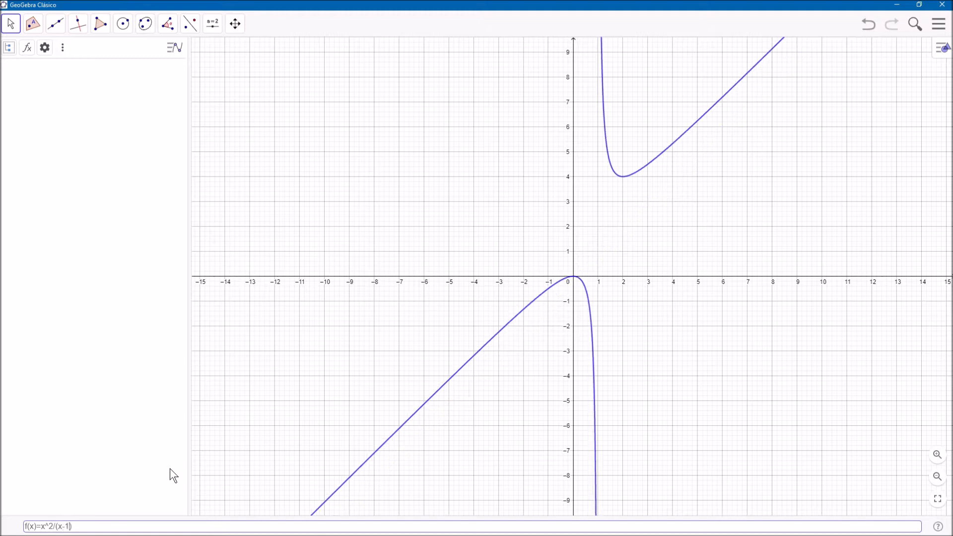
key("Return")
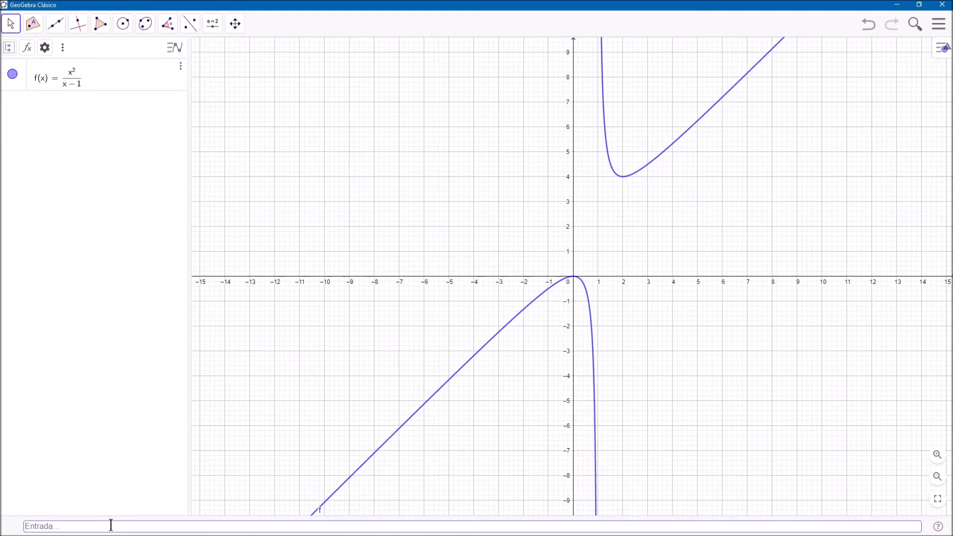
Step: Create the asymptotes of the rational function with the command Asíntota(f)
type("asintota")
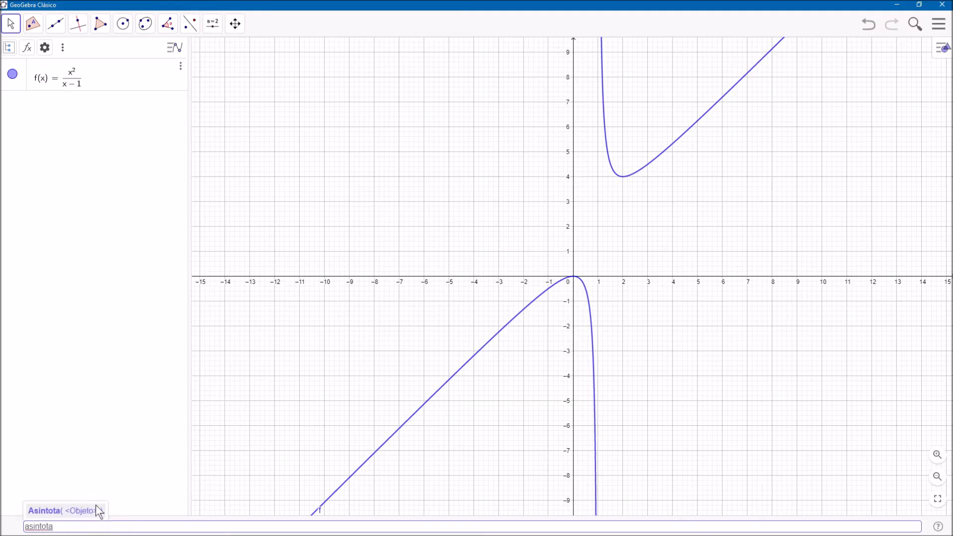
left_click(72, 511)
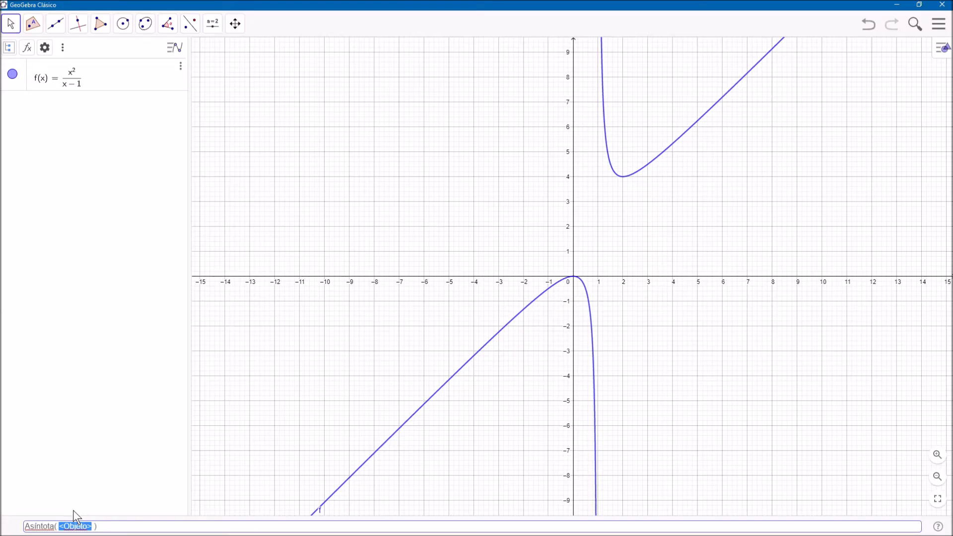
key("Return")
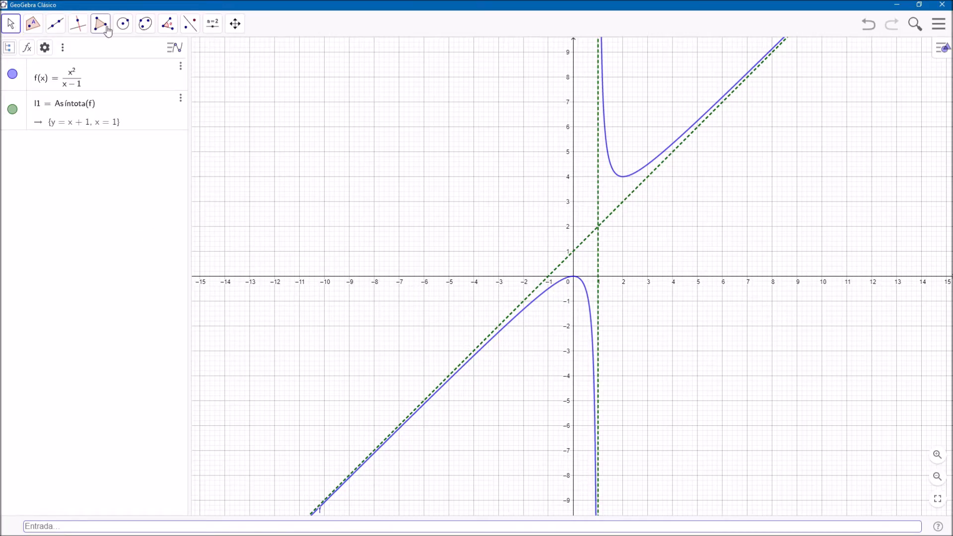
Step: Create a number slider q near (-14, 8) with minimum 0, maximum 1 and increment 0.001
left_click(211, 27)
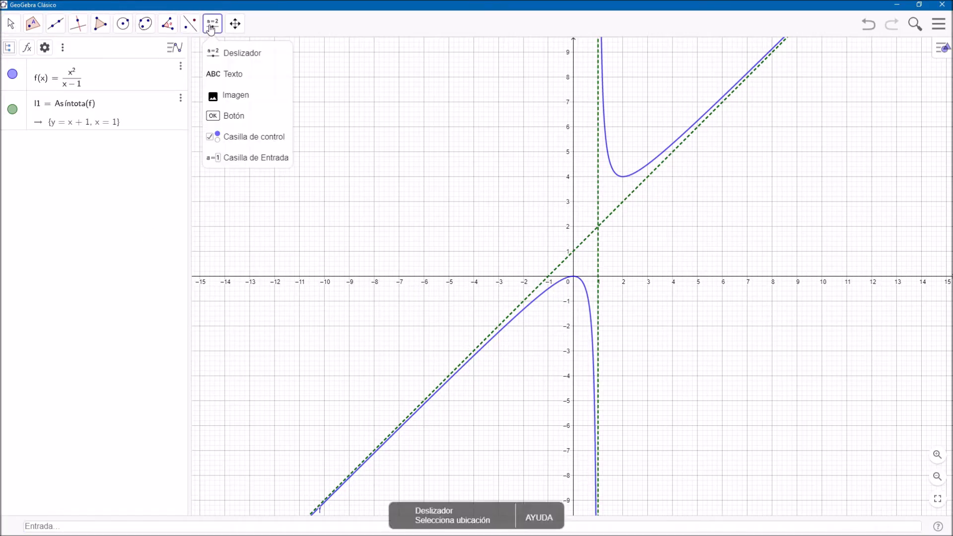
left_click(248, 62)
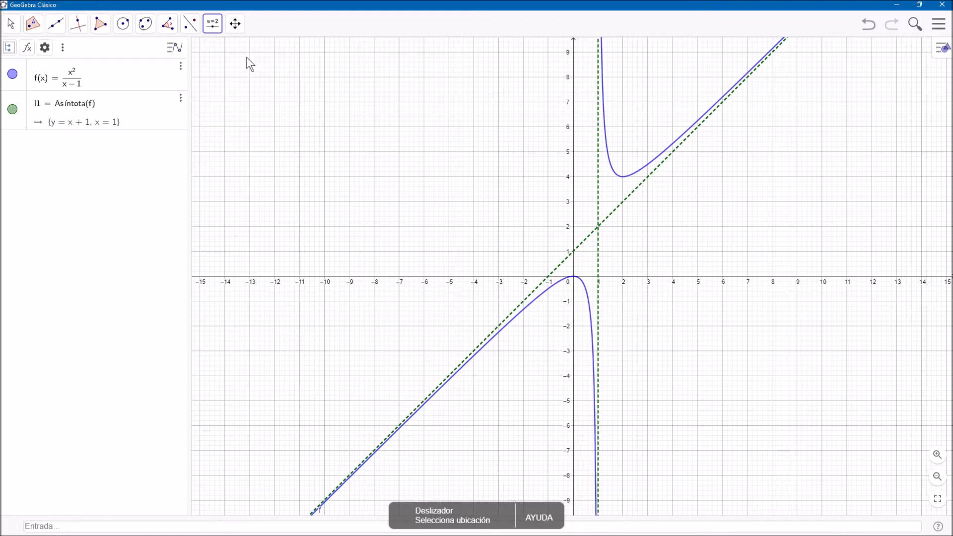
left_click(223, 76)
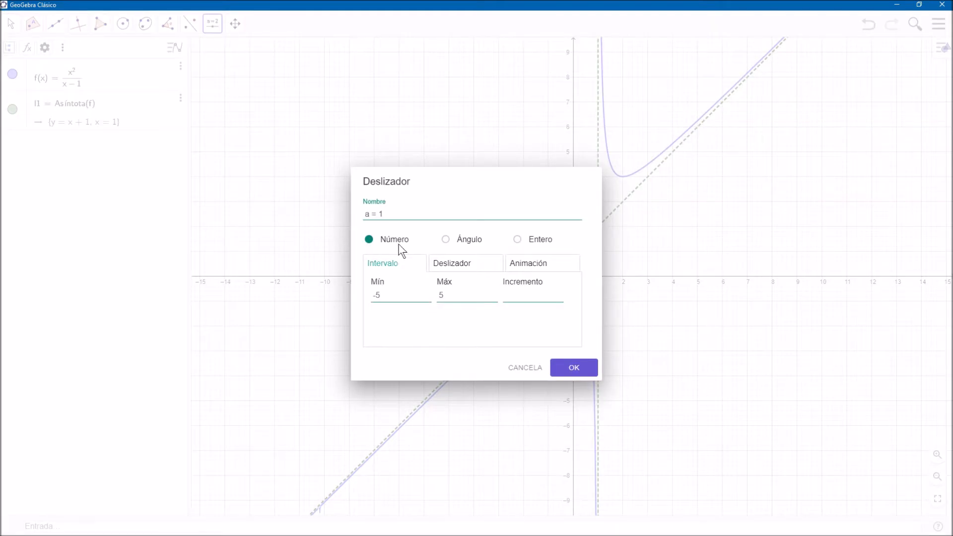
left_click_drag(387, 212, 365, 210)
type("q")
left_click_drag(393, 296, 372, 294)
type("0")
left_click_drag(449, 296, 435, 294)
left_click(518, 294)
type("0.001")
left_click(572, 371)
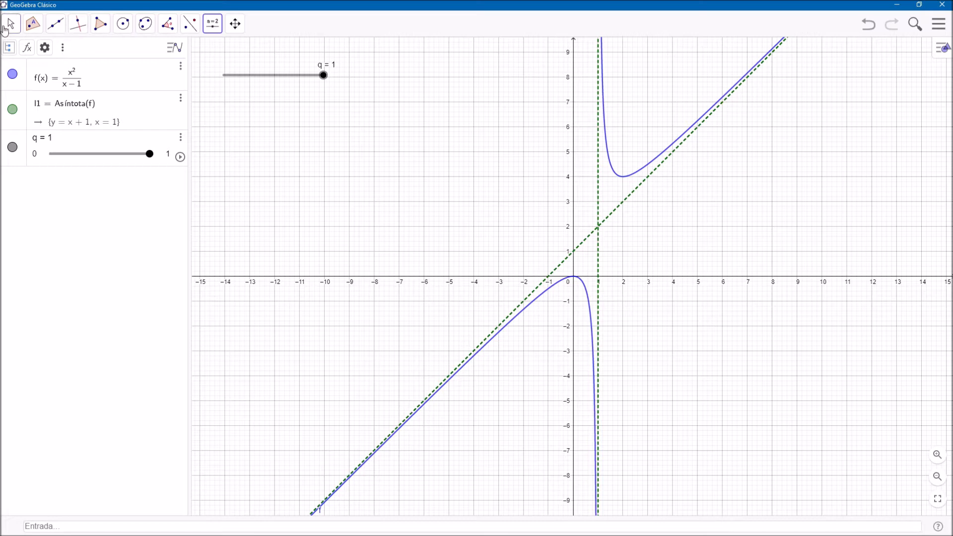
Step: Create a number slider a below slider q, ranging from -13 to 13 with increment 0.1
left_click(213, 24)
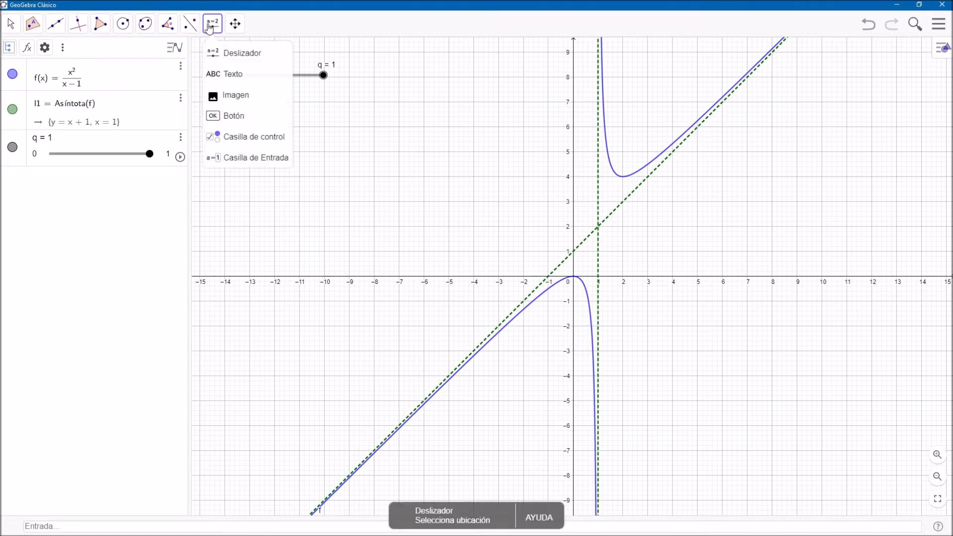
left_click(236, 58)
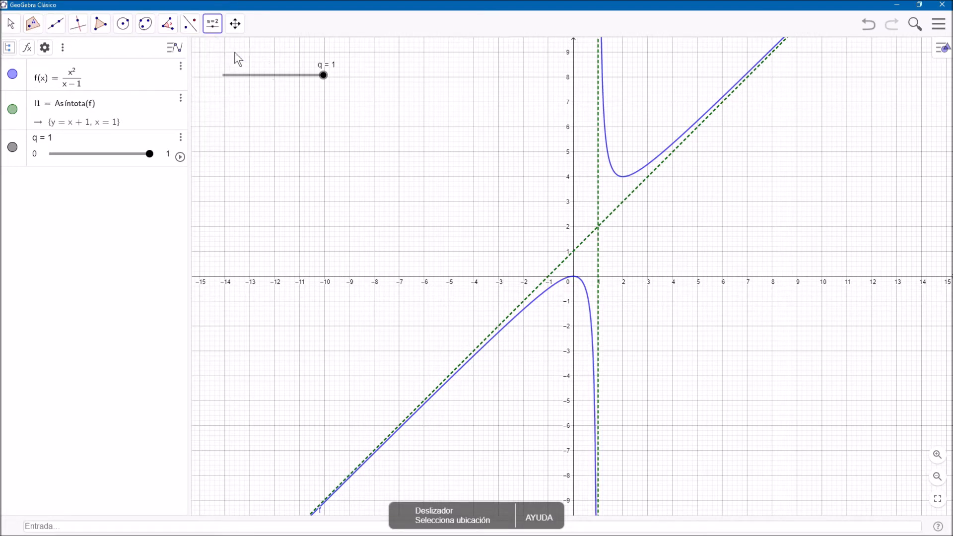
left_click(225, 104)
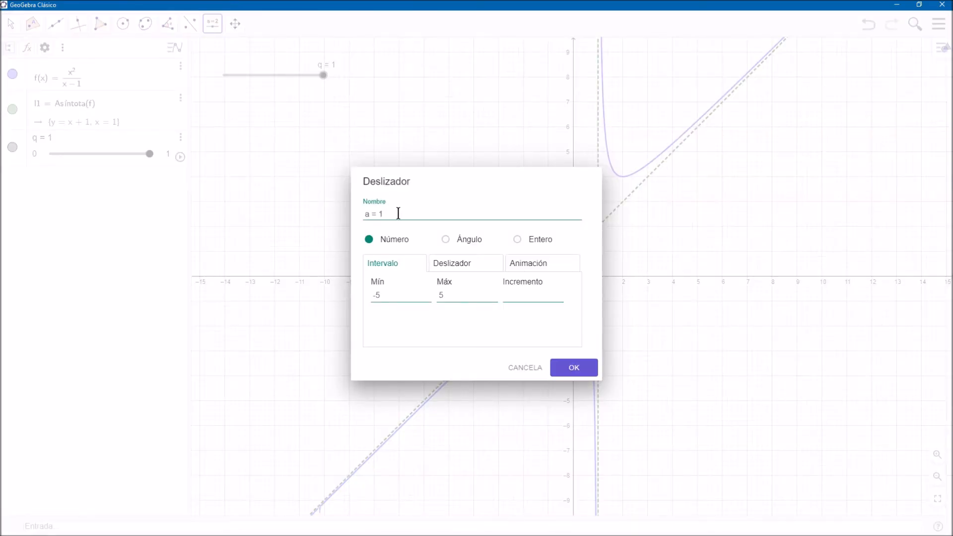
left_click(397, 295)
key("BackSpace")
type("13")
left_click(441, 294)
key("BackSpace")
type("13")
left_click(523, 295)
type("0.1")
left_click(565, 369)
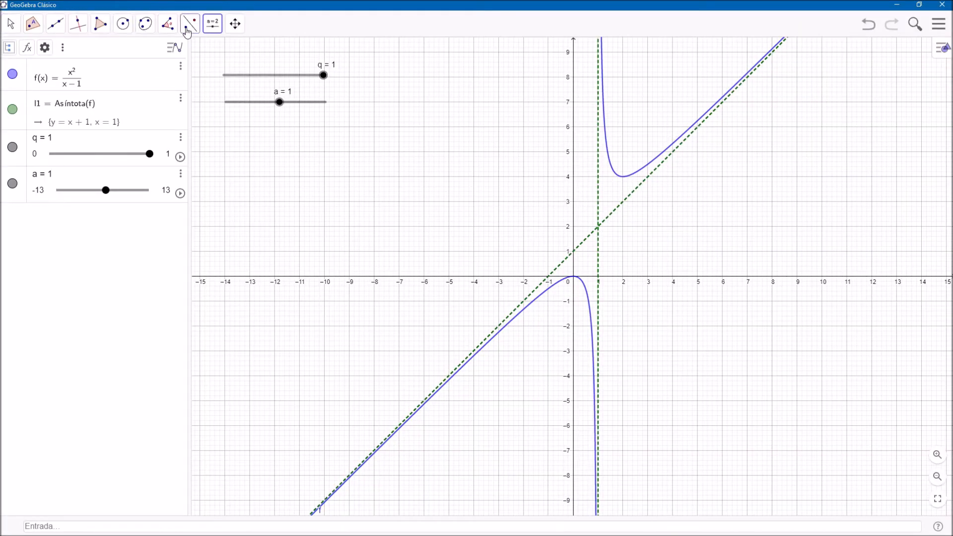
Step: Create a number slider b below slider a, ranging from -13 to 13 with increment 0.1
left_click(208, 29)
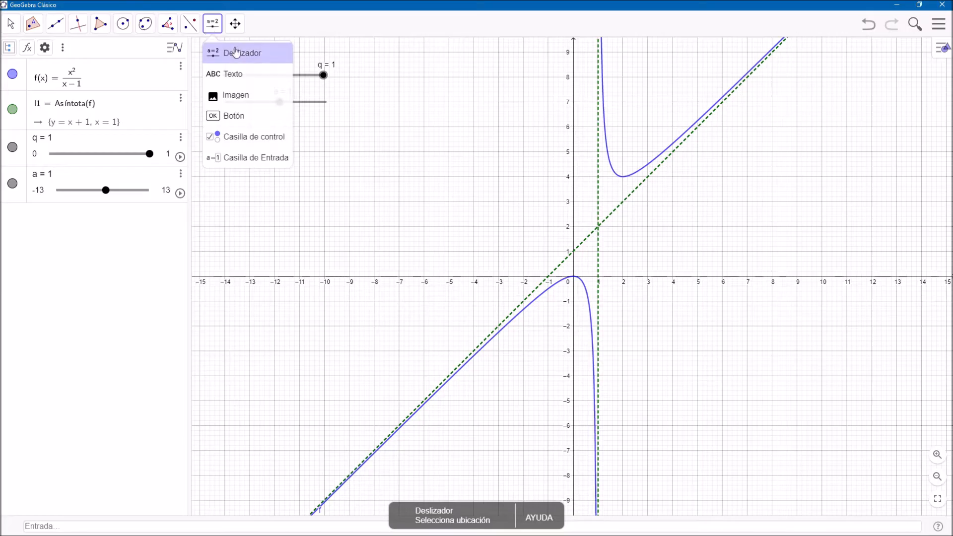
left_click(226, 127)
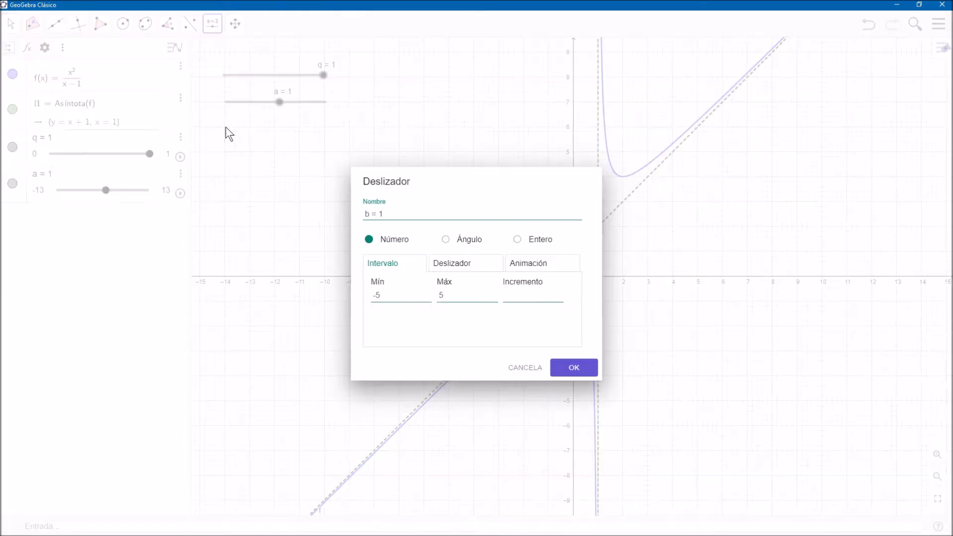
left_click(392, 294)
key("BackSpace")
type("13")
left_click(460, 295)
key("BackSpace")
type("13")
left_click(531, 292)
type("0.1")
left_click(570, 368)
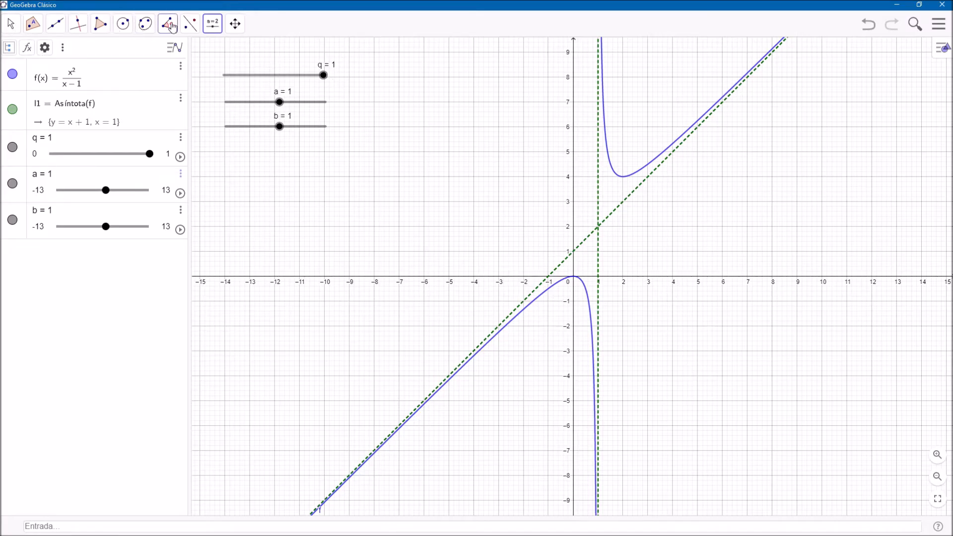
Step: Add an input box captioned "f(x)=" below the sliders and link it to the function f
left_click(212, 26)
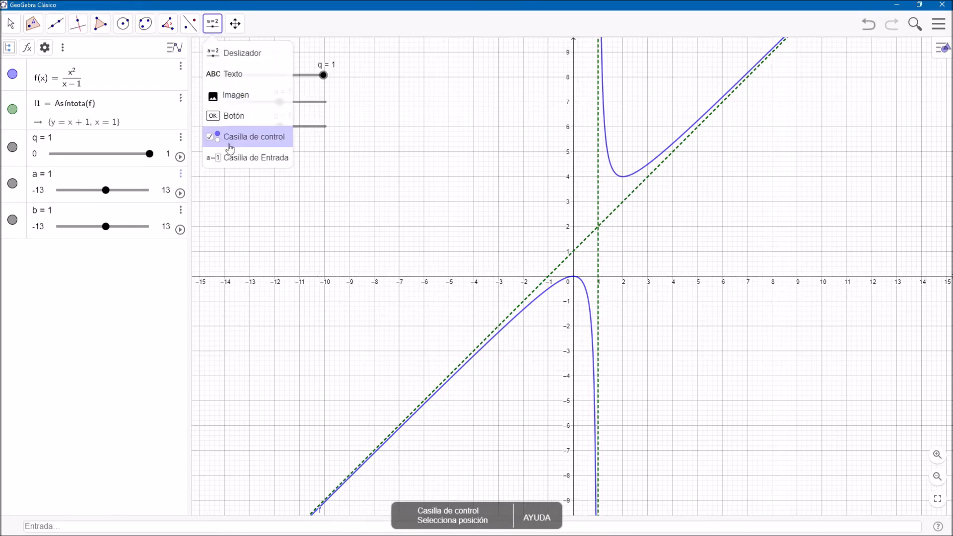
left_click(240, 158)
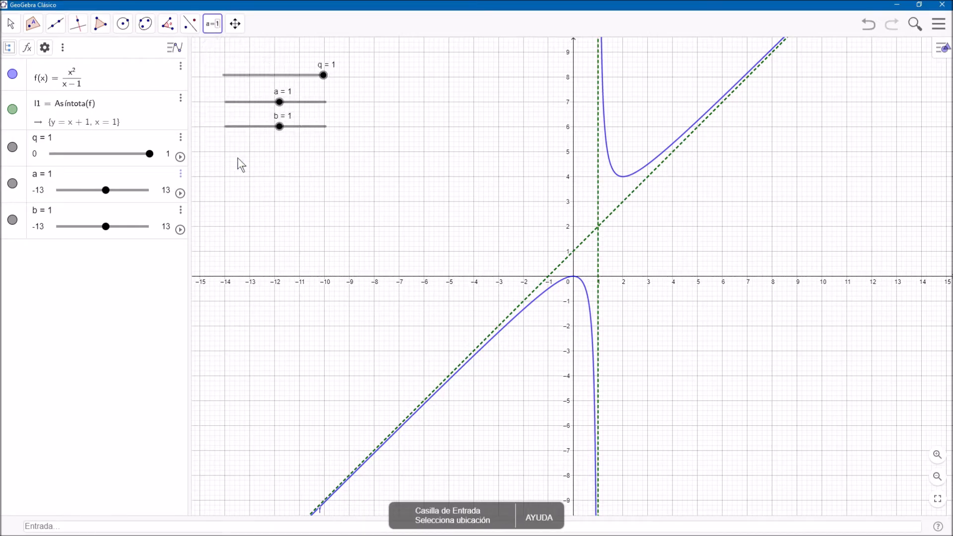
left_click(224, 152)
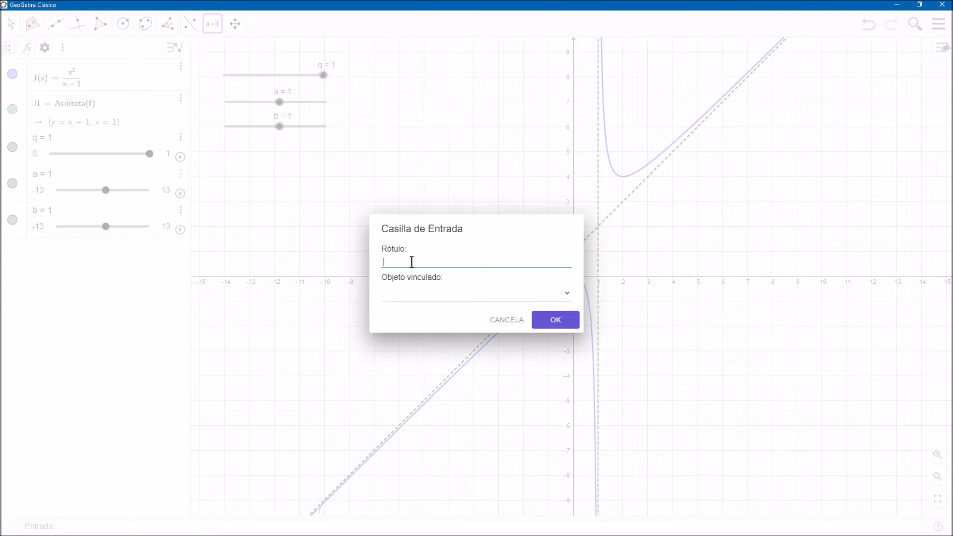
type("f()")
key("Left")
type("x")
key("Right")
type("=")
left_click(423, 294)
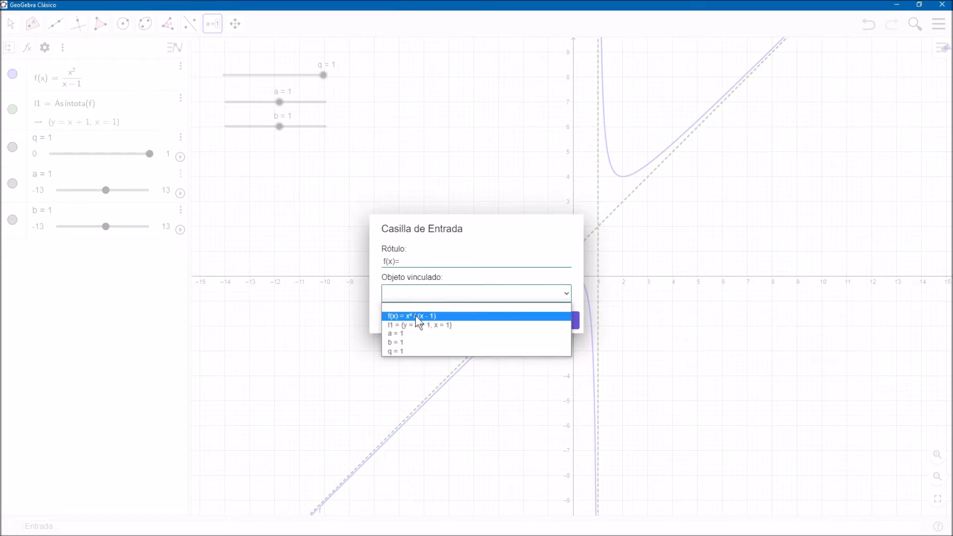
left_click(417, 317)
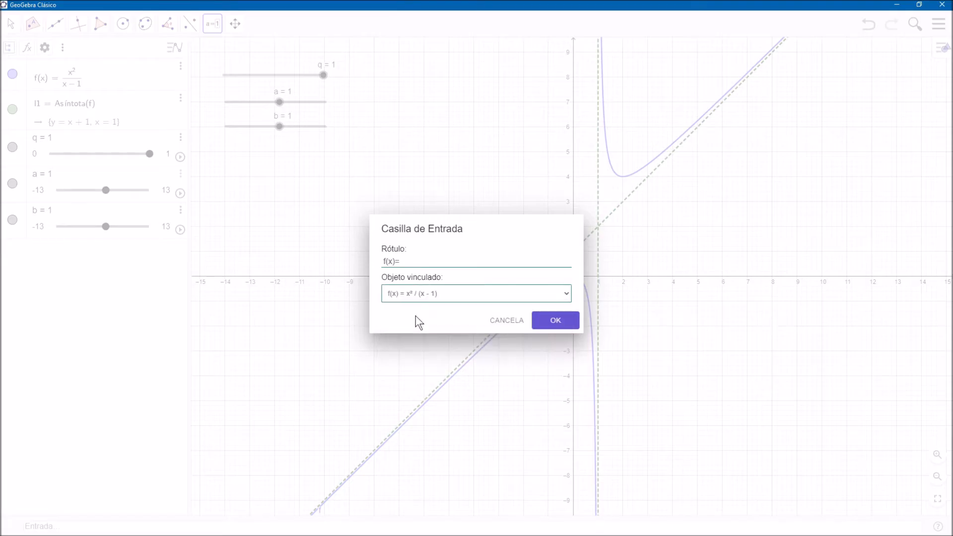
left_click(554, 321)
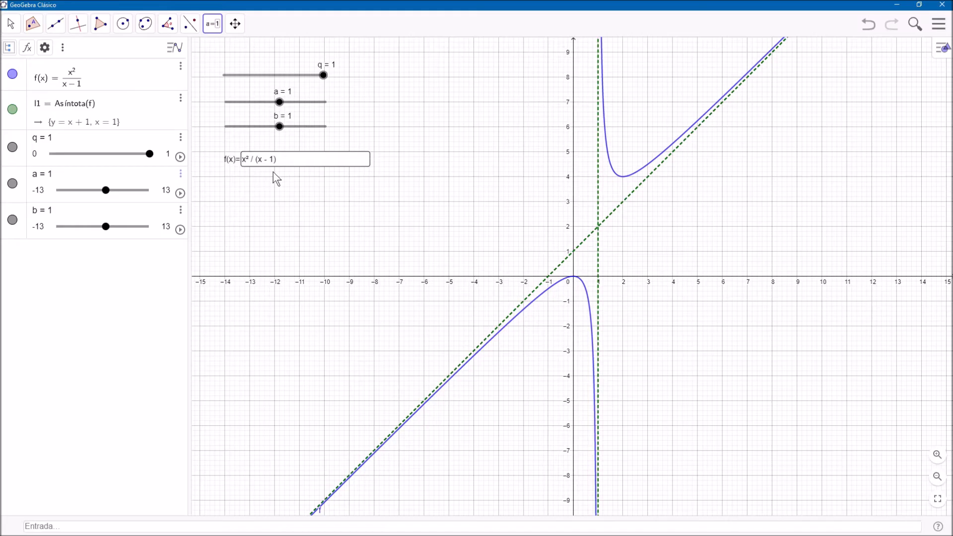
left_click(11, 23)
Step: Add an input box captioned "a:" near (-14, -2) and link it to slider a
mouse_move(33, 24)
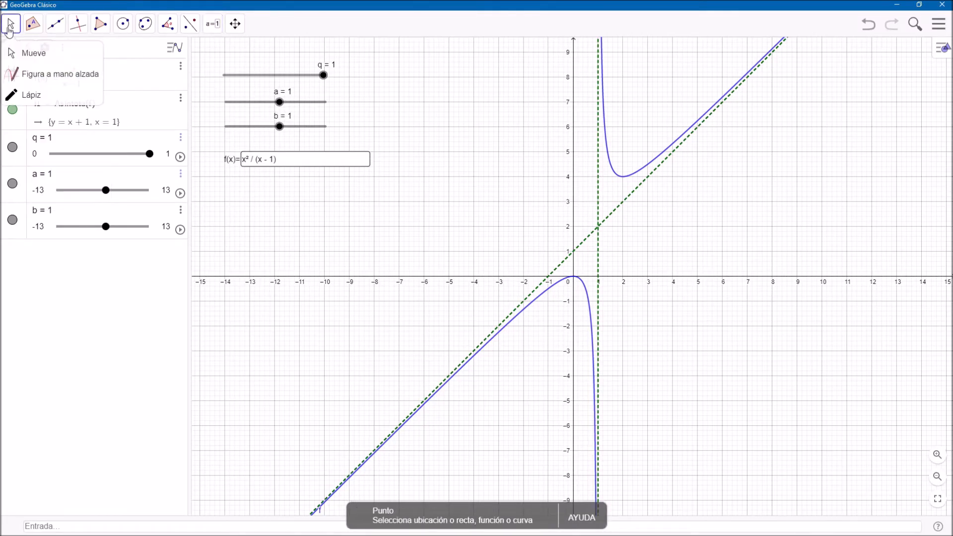
mouse_move(217, 33)
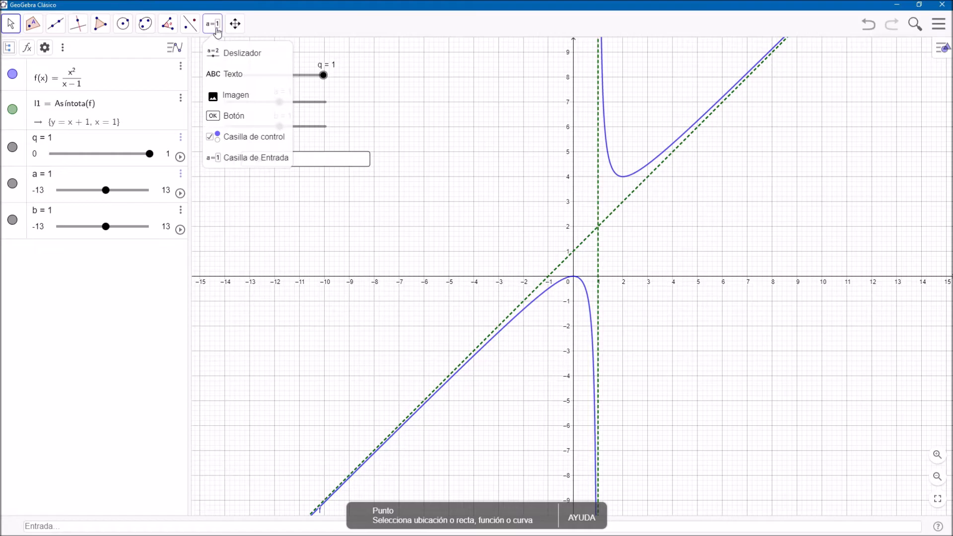
left_click(244, 158)
left_click(224, 326)
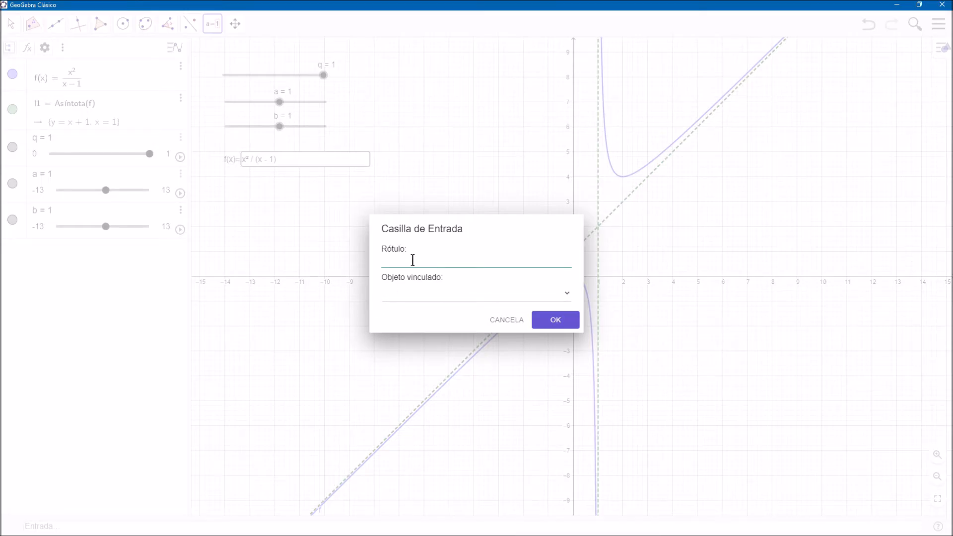
type("a:")
left_click(412, 293)
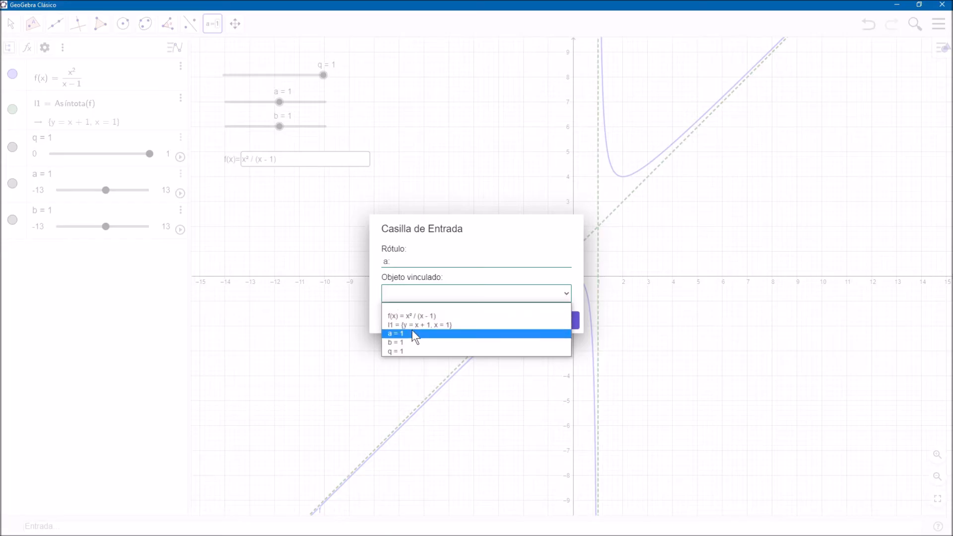
left_click(416, 333)
left_click(560, 322)
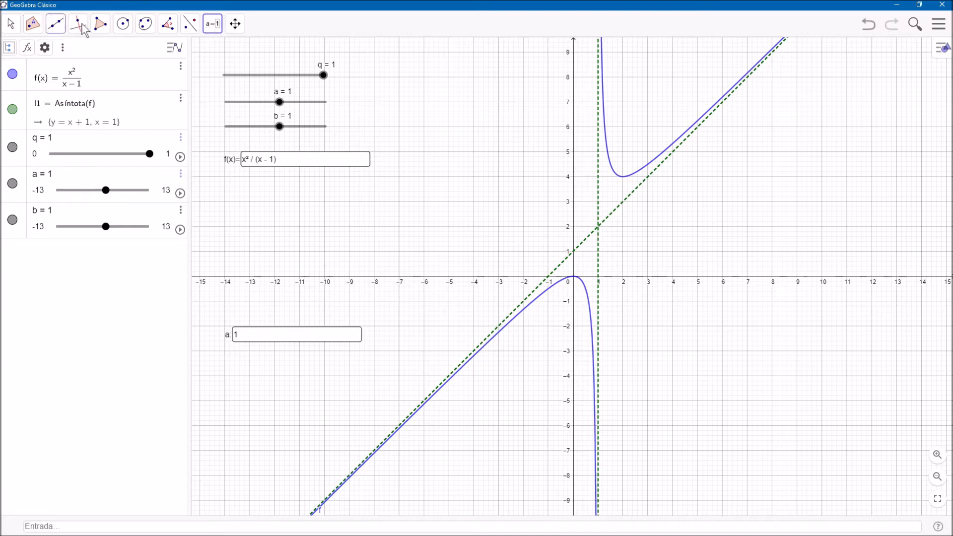
Step: Add an input box captioned "b:" just below the "a:" box and link it to slider b
left_click(213, 25)
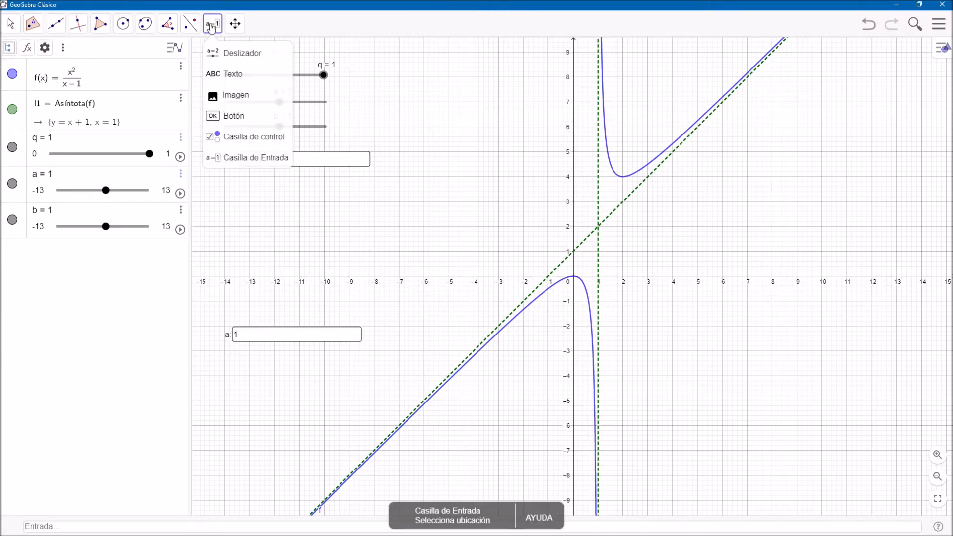
left_click(251, 159)
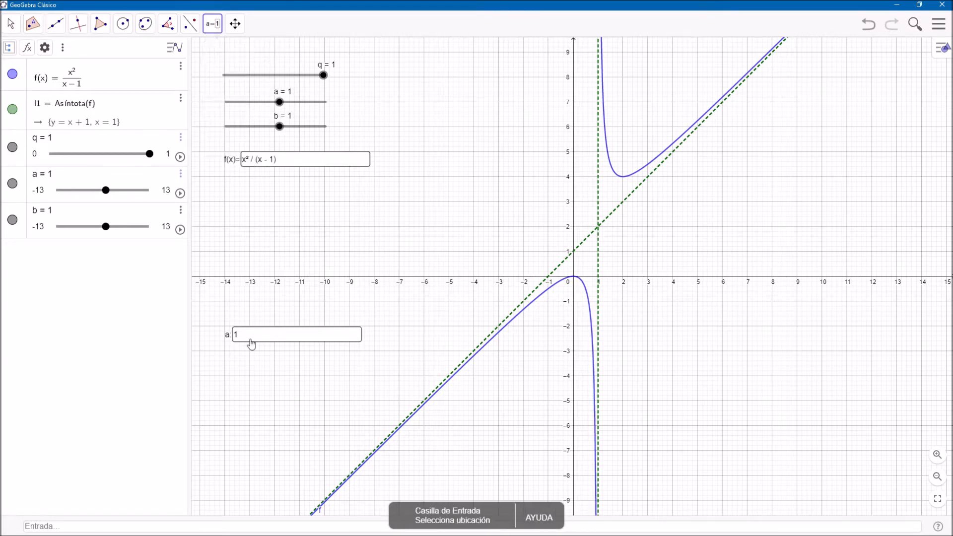
left_click(226, 352)
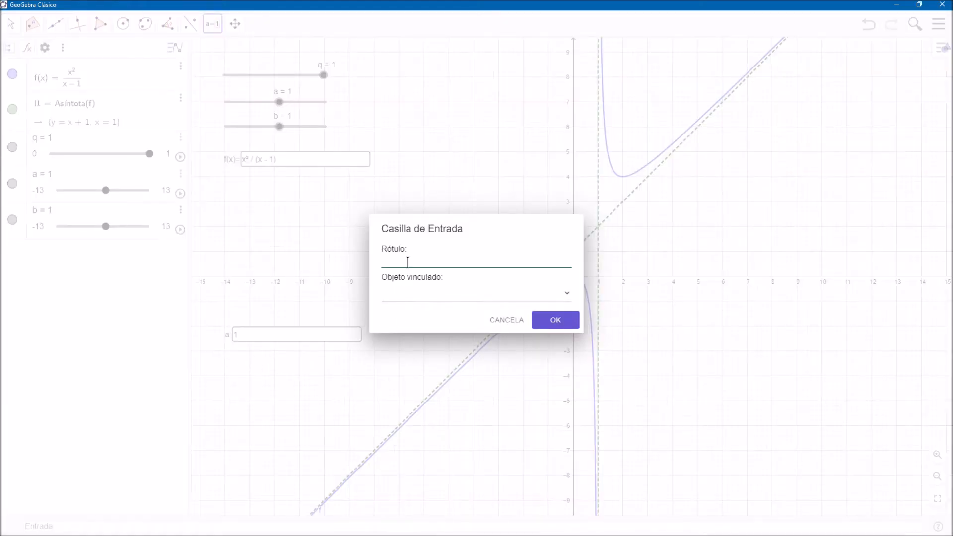
type("b:")
left_click(408, 297)
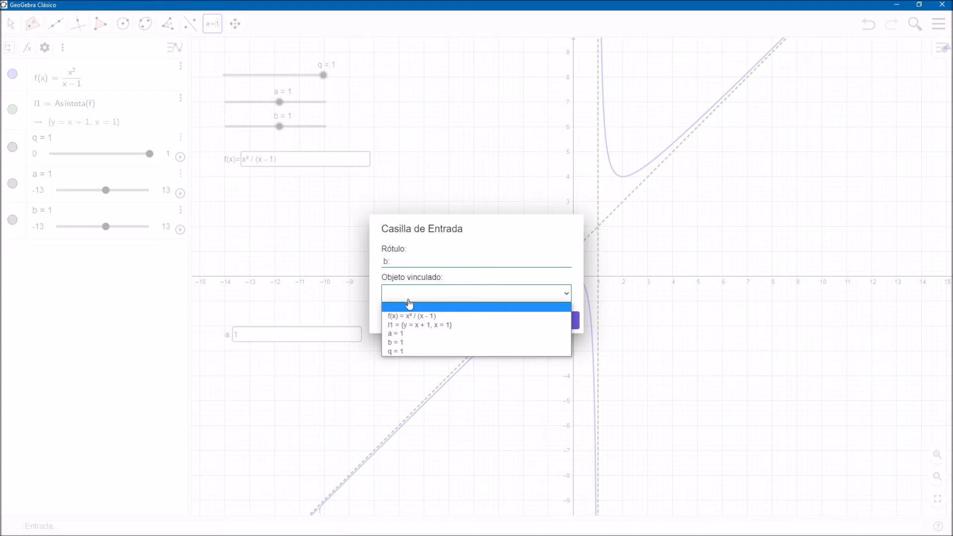
left_click(405, 342)
left_click(551, 331)
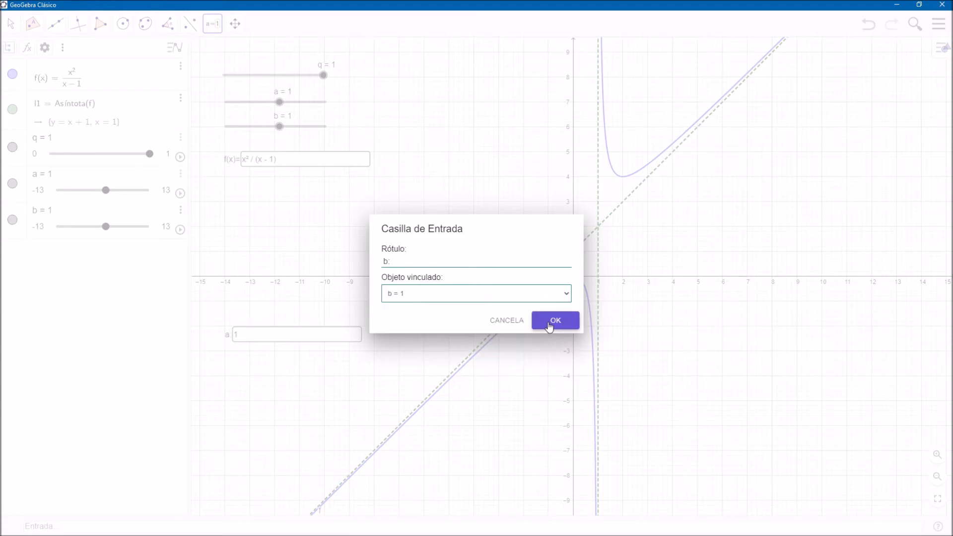
Step: Hide sliders a and b in the graphics view
left_click(10, 23)
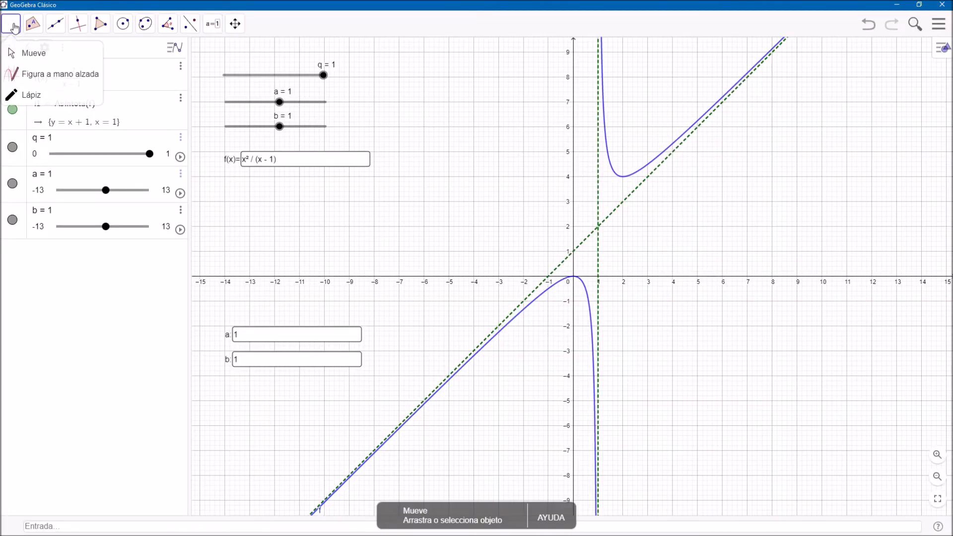
left_click(13, 185)
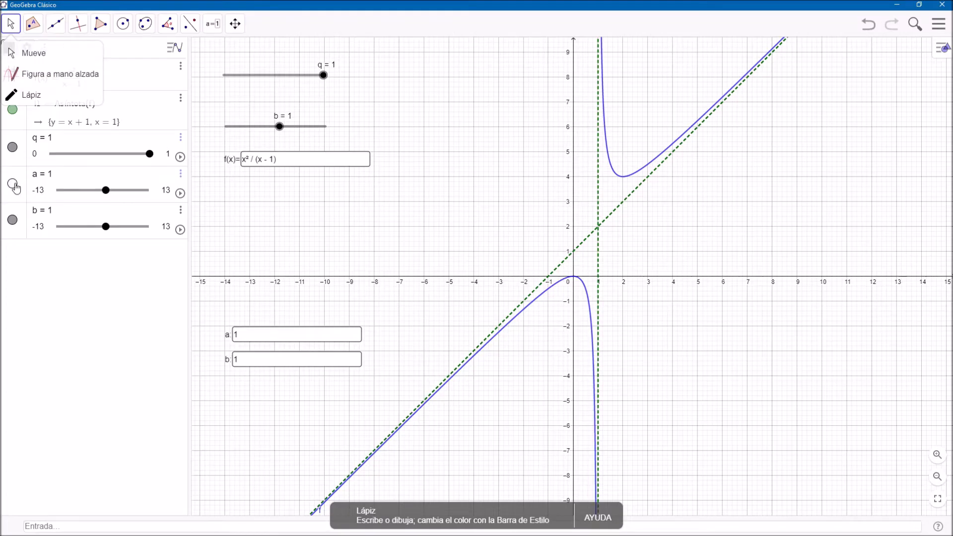
left_click(14, 222)
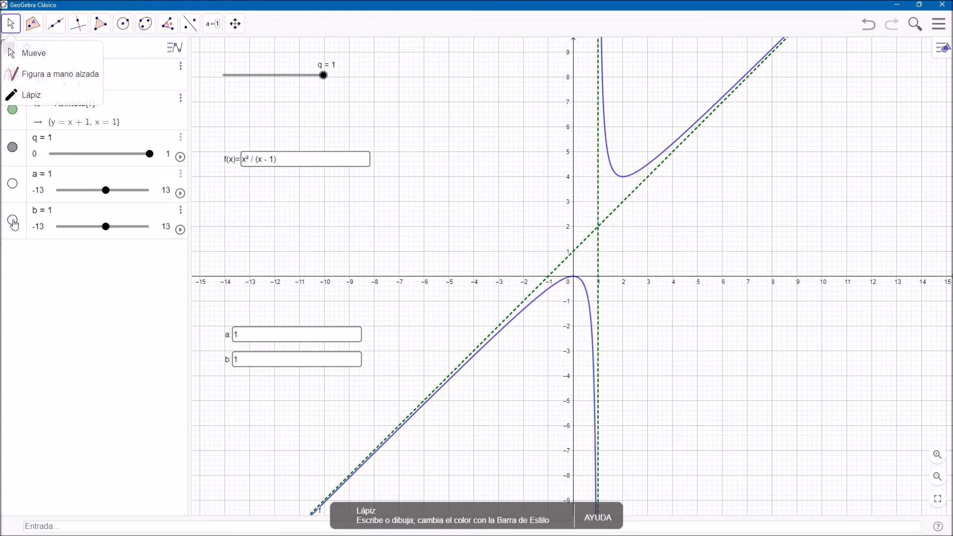
Step: Set the text size of the "f(x)=" input box to Mediano
right_click(233, 165)
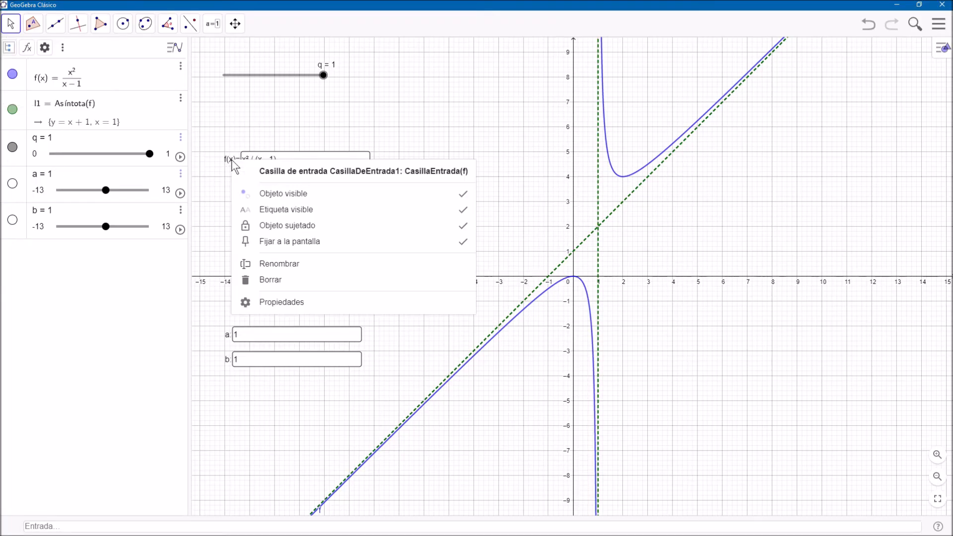
left_click(296, 306)
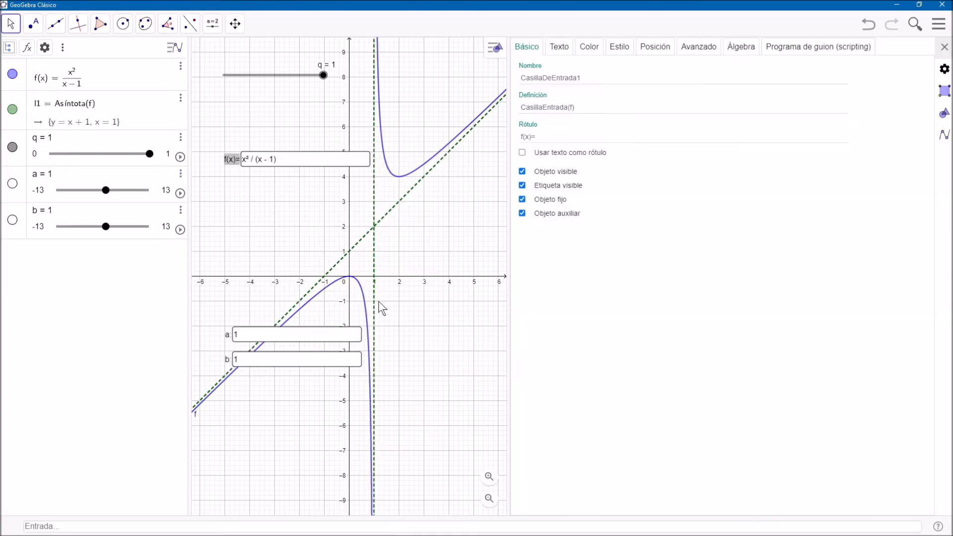
left_click(565, 51)
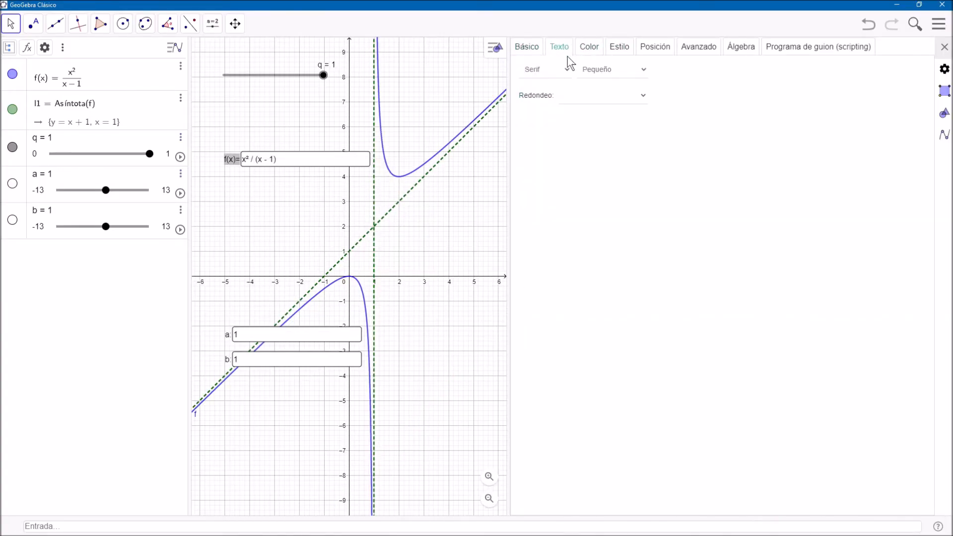
left_click(643, 76)
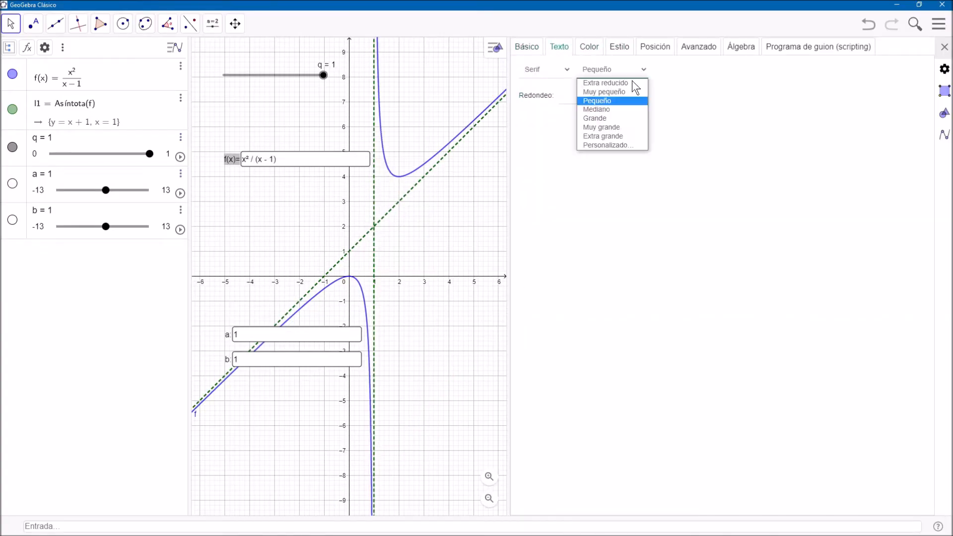
left_click(610, 107)
Step: Set the length of the "f(x)=" input box to 13 and its horizontal alignment to Centro
left_click(619, 47)
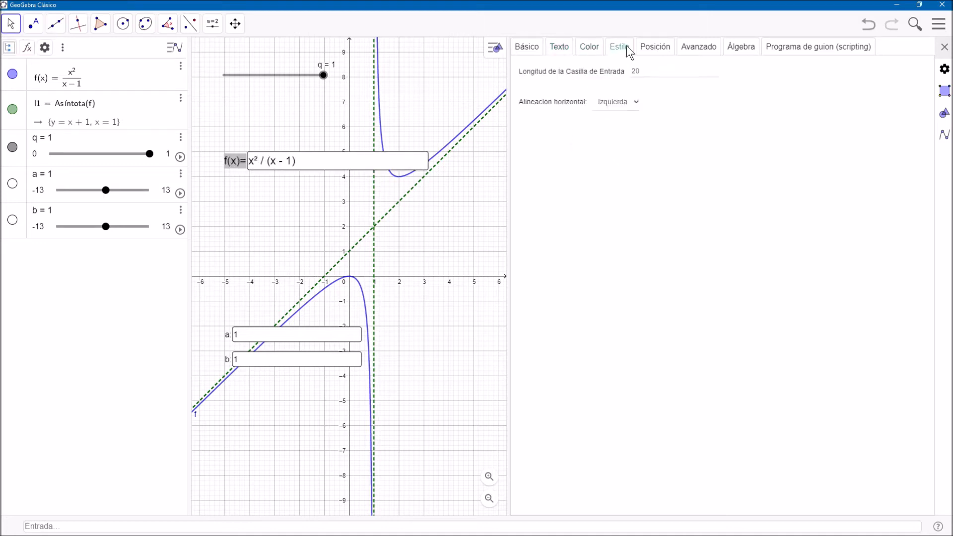
left_click(648, 71)
double_click(635, 70)
type("13")
left_click(631, 101)
left_click(617, 124)
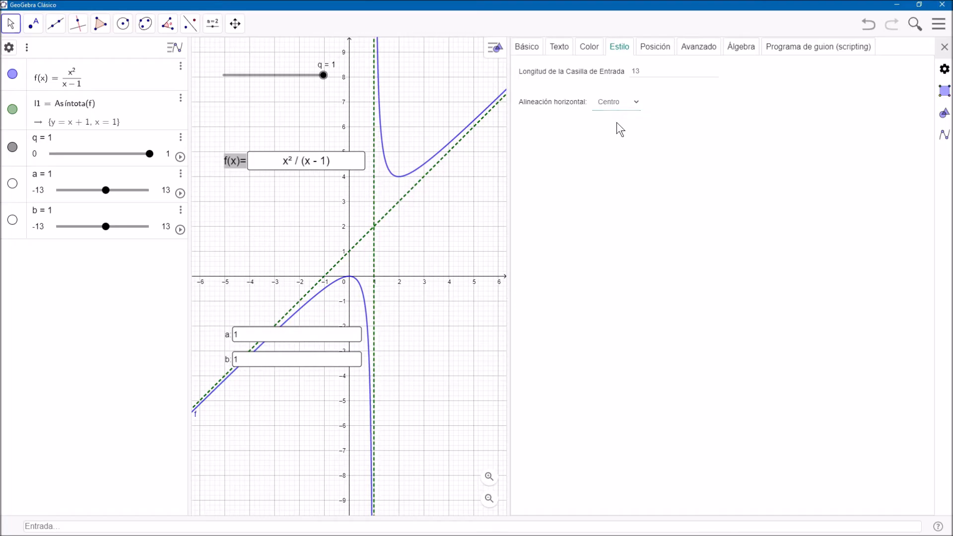
Step: Color the foreground of the "f(x)=" input box red (#FF0000) and close its properties
left_click(591, 49)
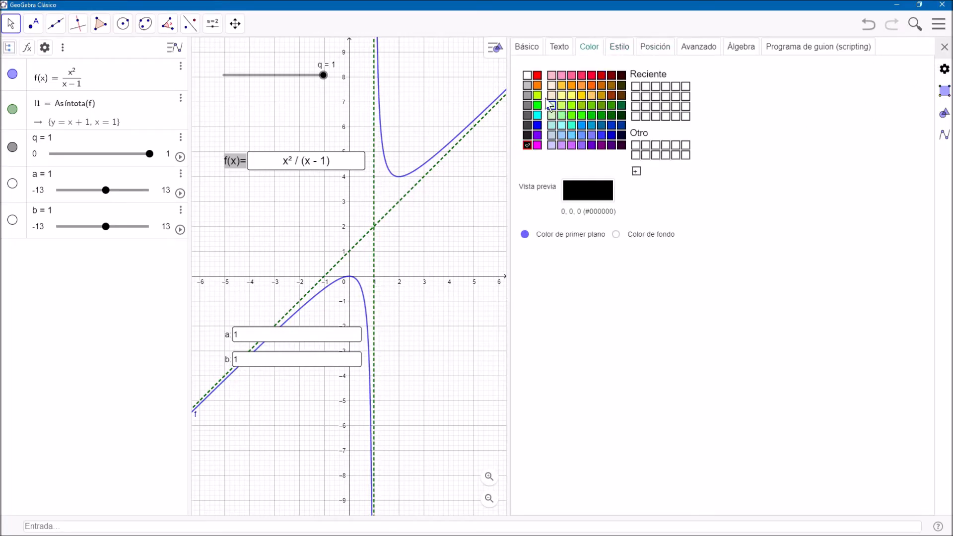
left_click(537, 75)
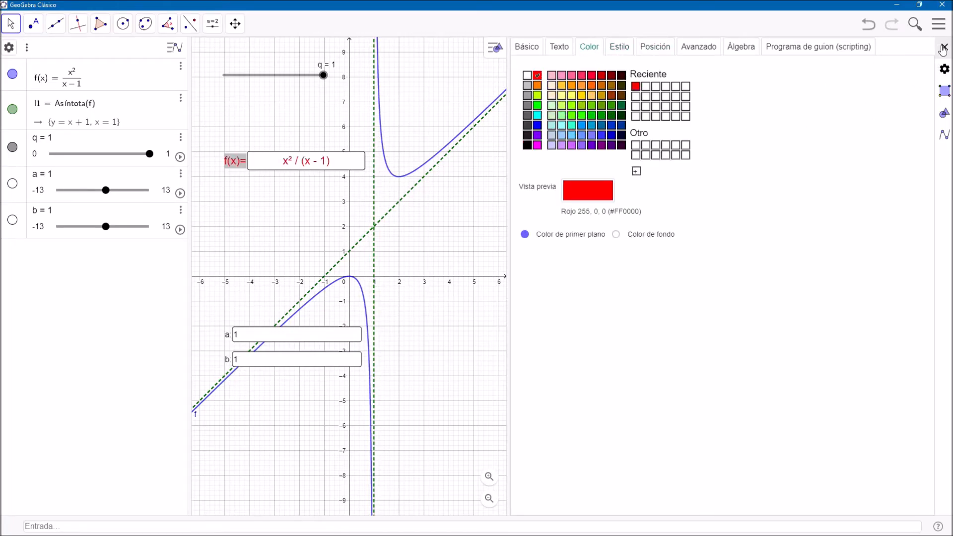
left_click(943, 47)
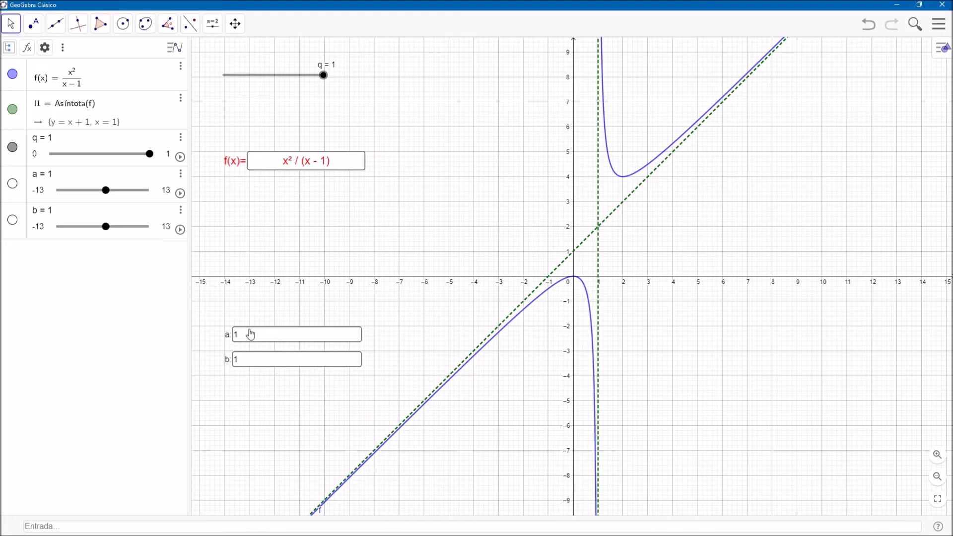
Step: Set the length of the "a:" input box to 6 and its horizontal alignment to Centro
right_click(236, 339)
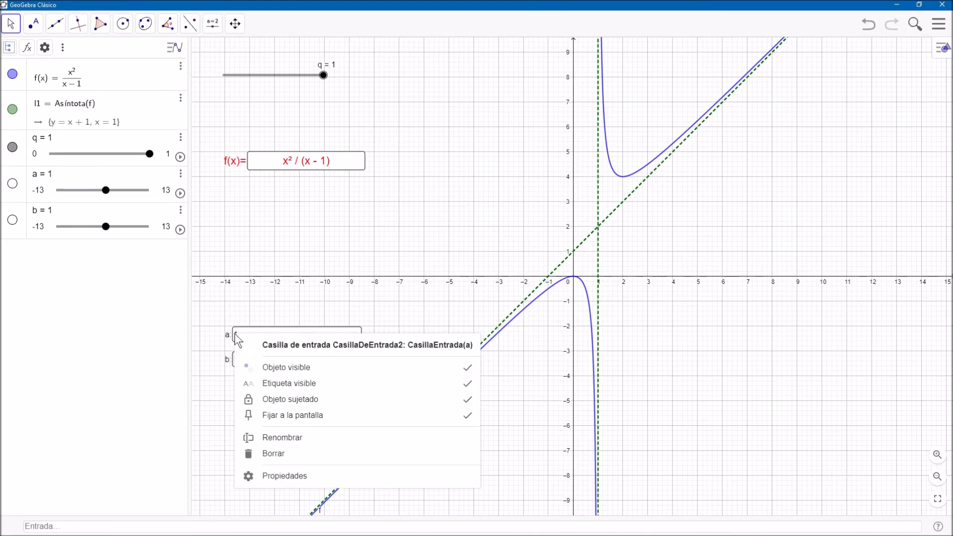
left_click(297, 481)
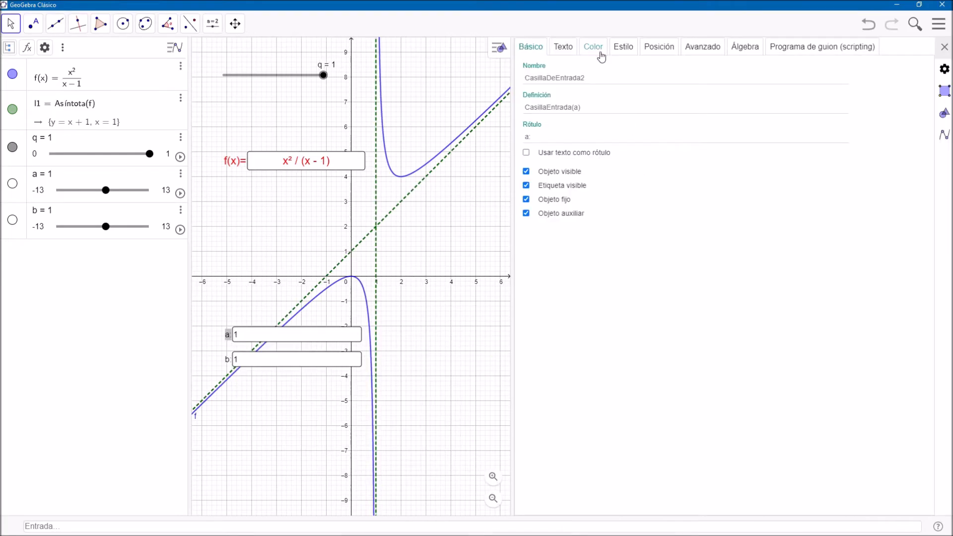
left_click(651, 49)
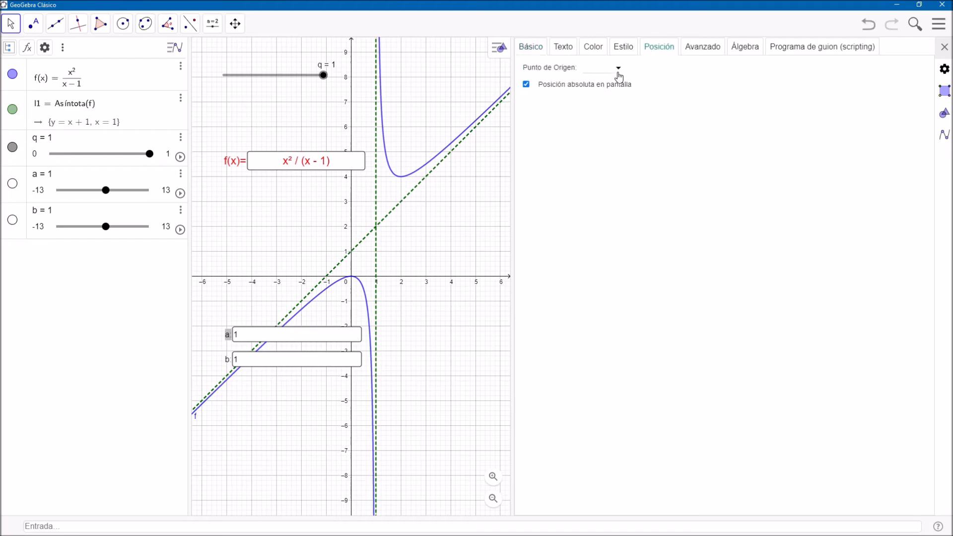
left_click(623, 47)
double_click(638, 70)
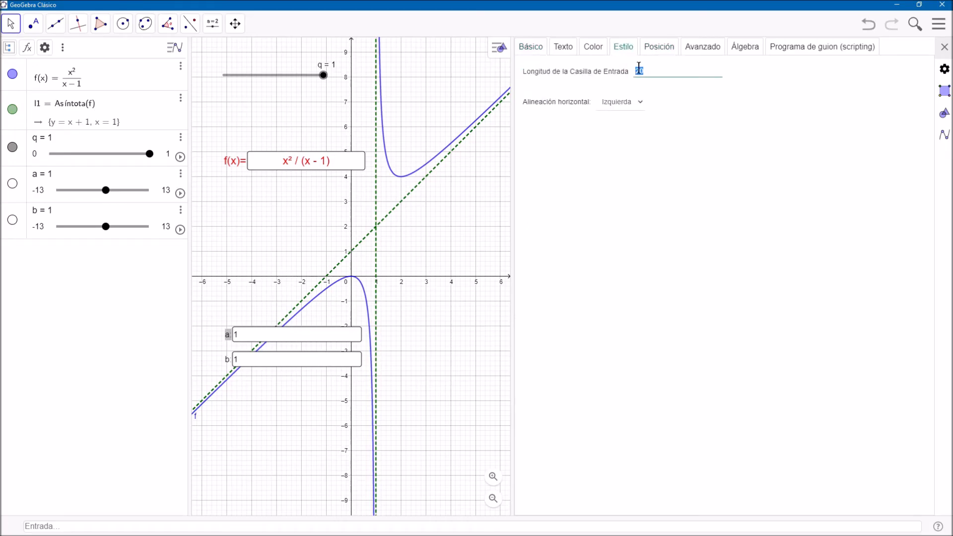
type("6")
left_click(621, 102)
left_click(620, 124)
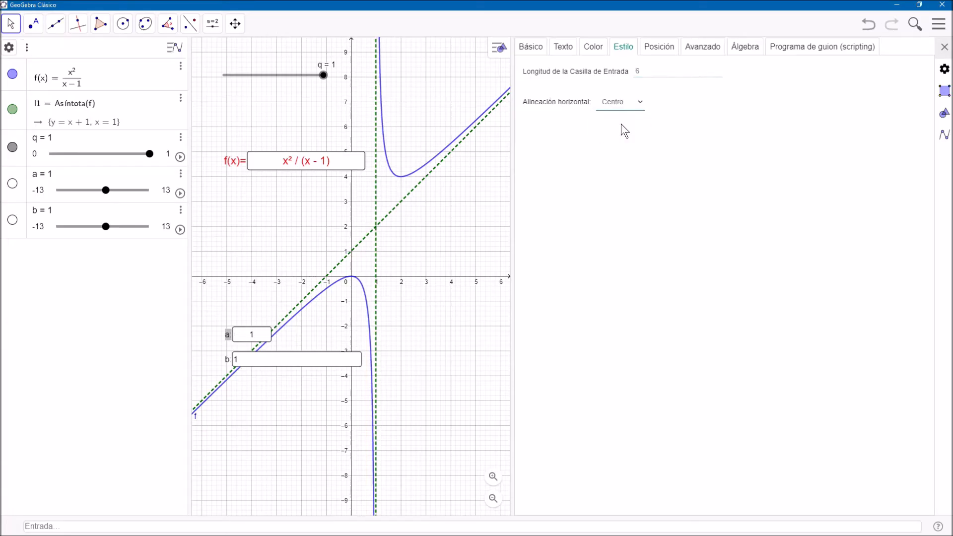
Step: Color the foreground of the "a:" input box blue and close its properties
left_click(593, 46)
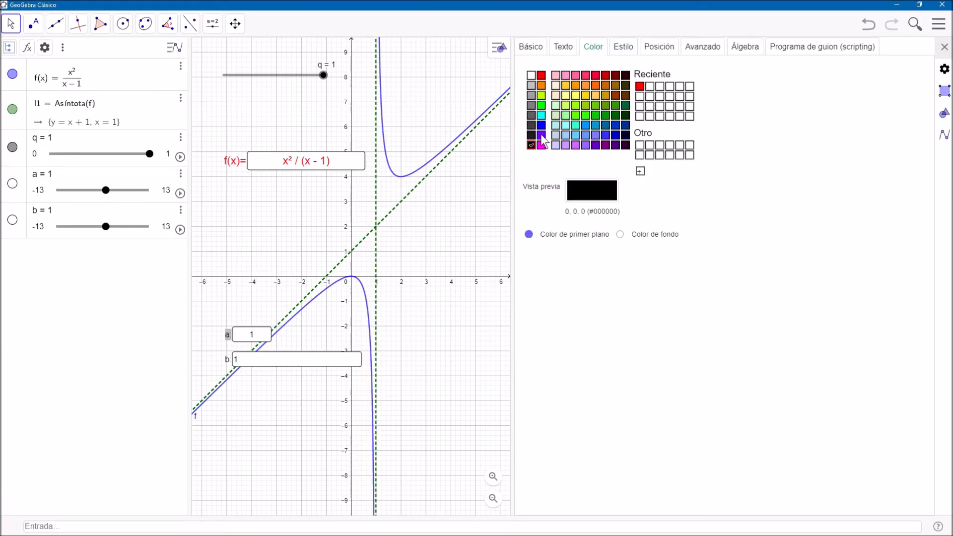
left_click(541, 135)
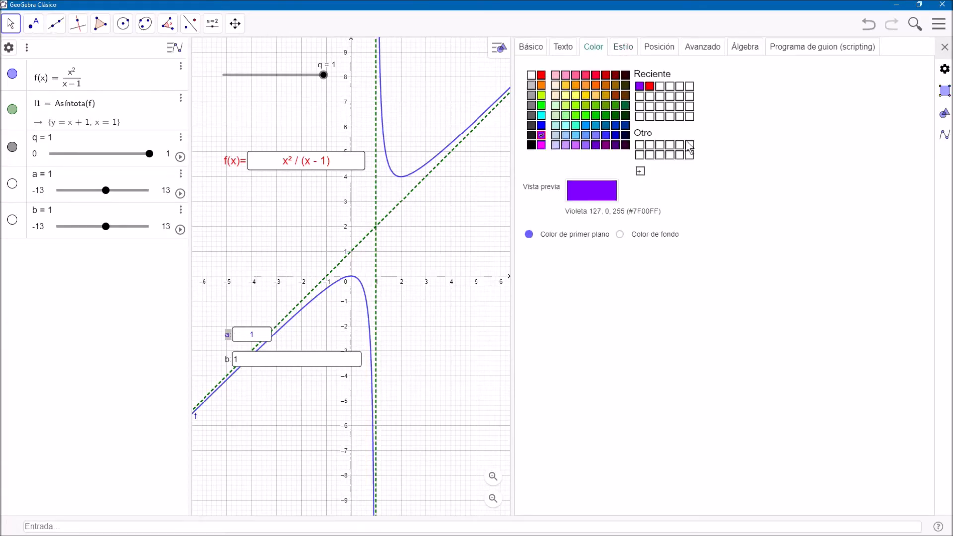
left_click(541, 125)
left_click(944, 47)
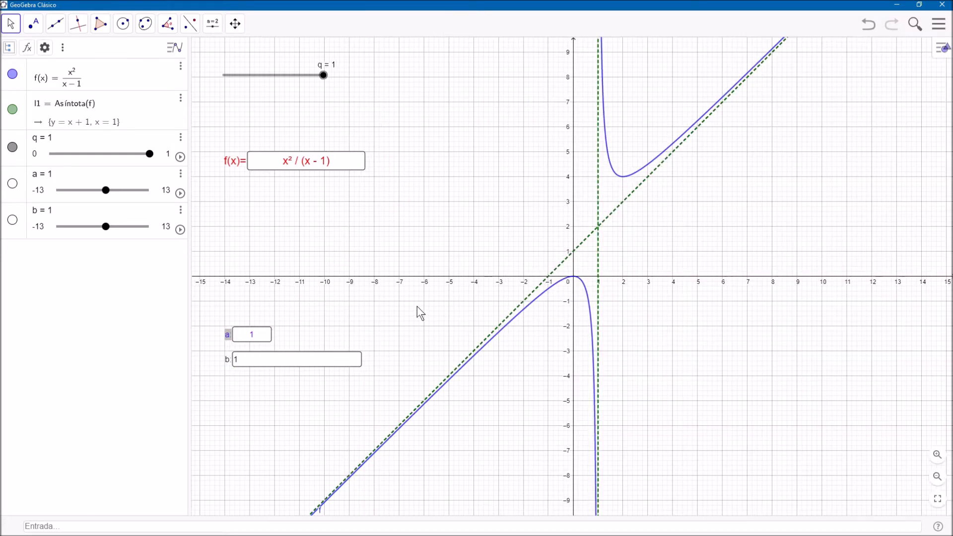
Step: Style the "b:" input box with length 6, Centro alignment and a blue (#0000FF) foreground color
right_click(235, 366)
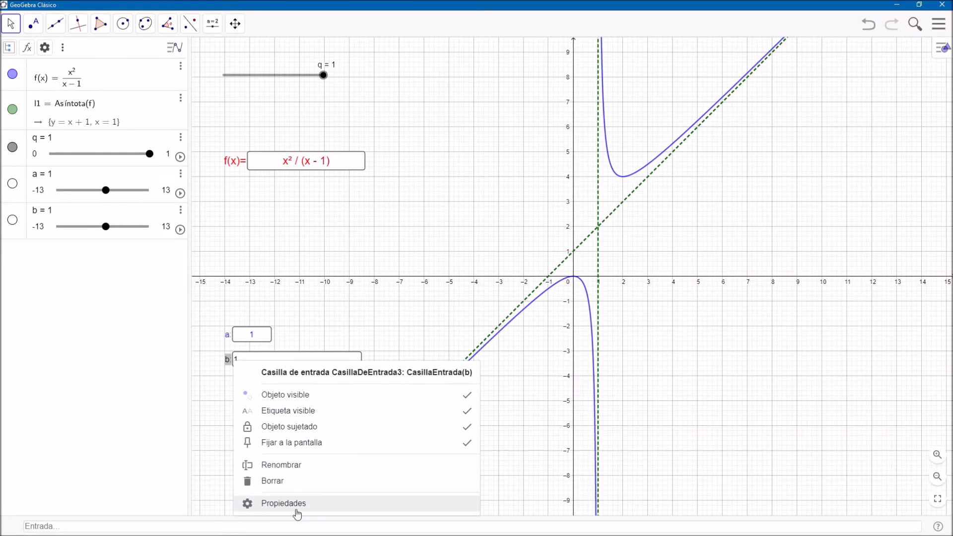
left_click(295, 503)
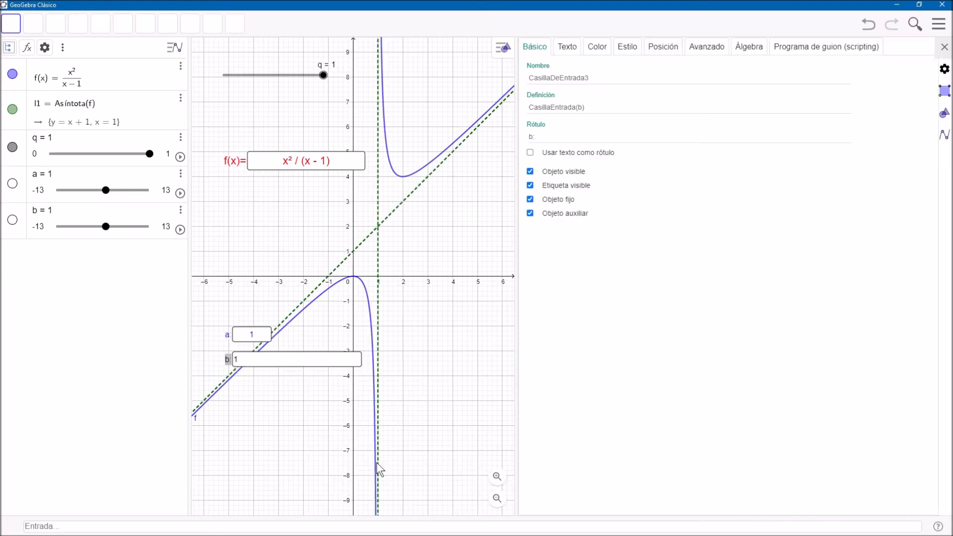
left_click(635, 50)
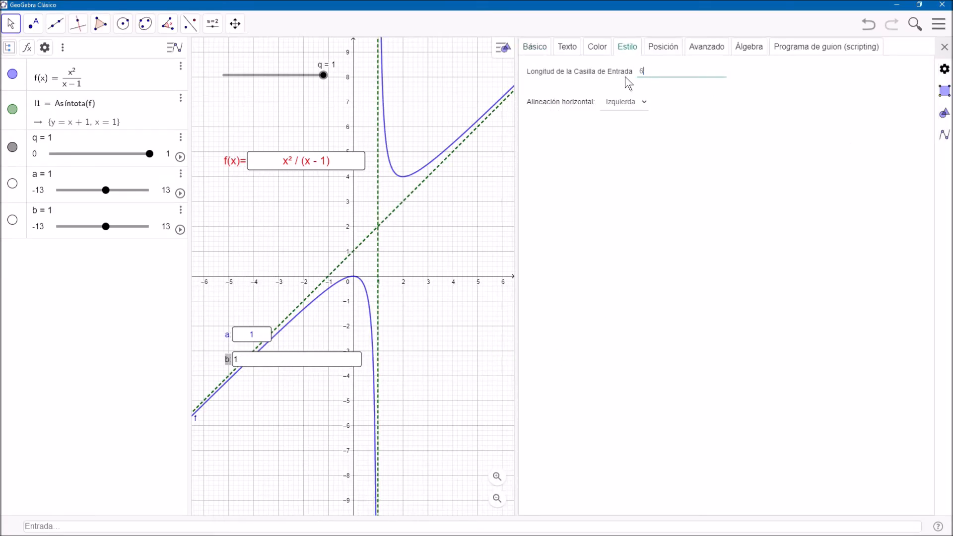
left_click(626, 102)
left_click(624, 126)
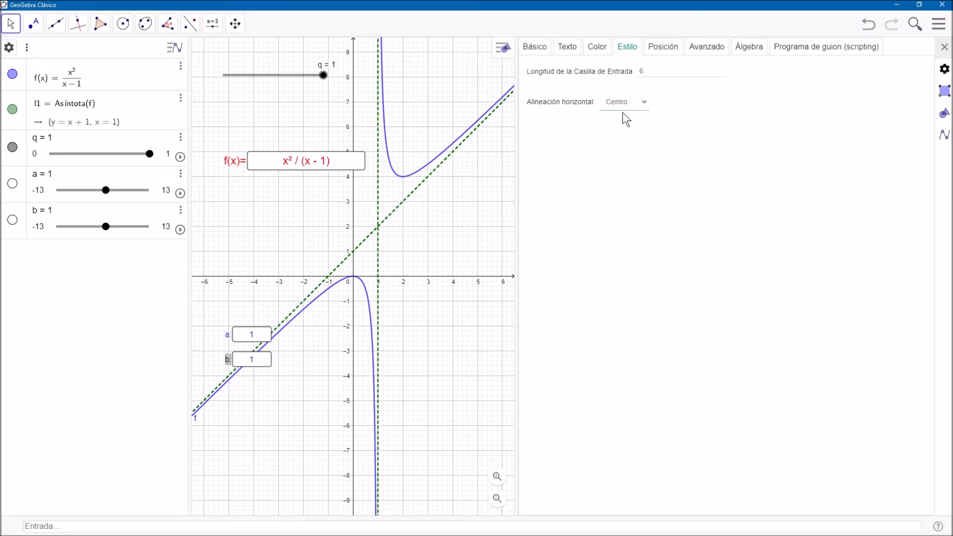
left_click(597, 46)
left_click(545, 125)
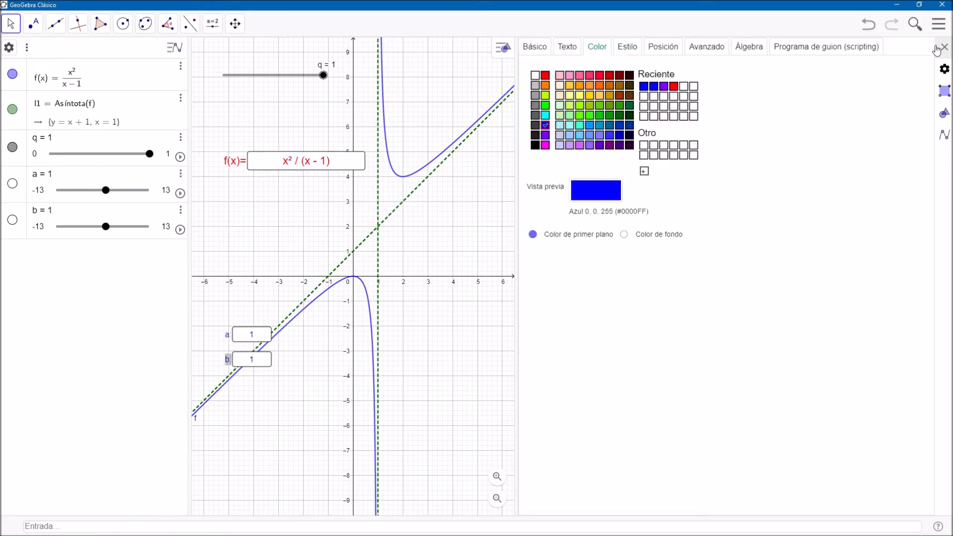
Step: Close the properties and define the function restricted to the interval with Función(f, a, b)
left_click(945, 49)
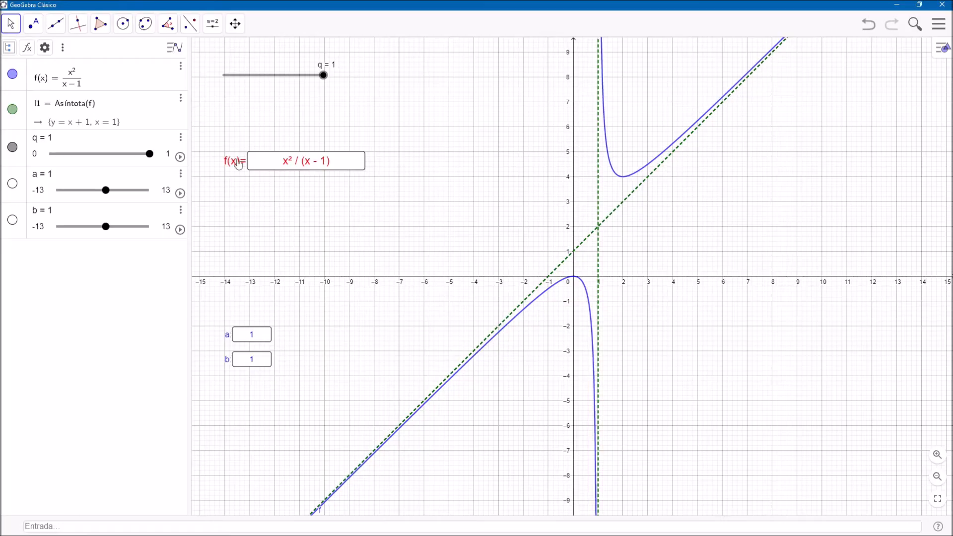
left_click(258, 361)
left_click(98, 524)
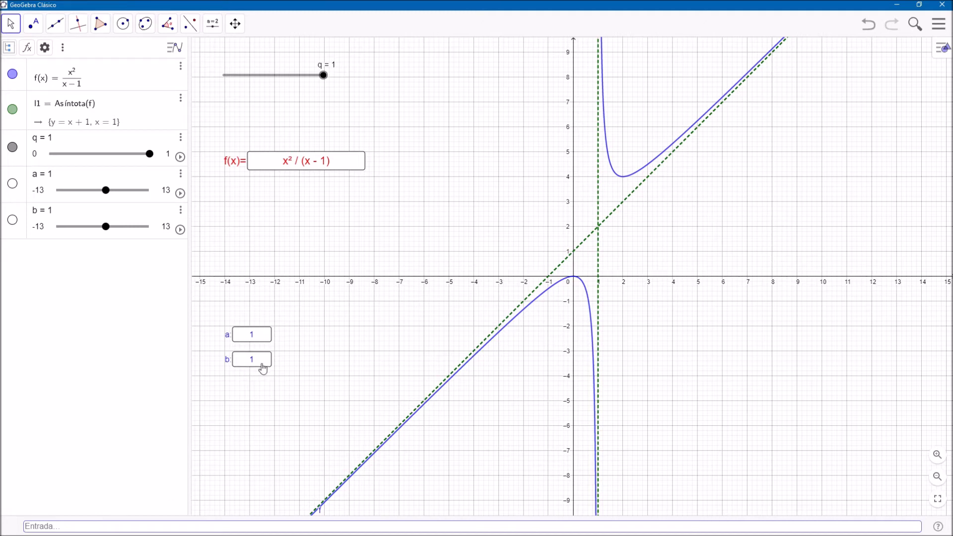
type("funcion")
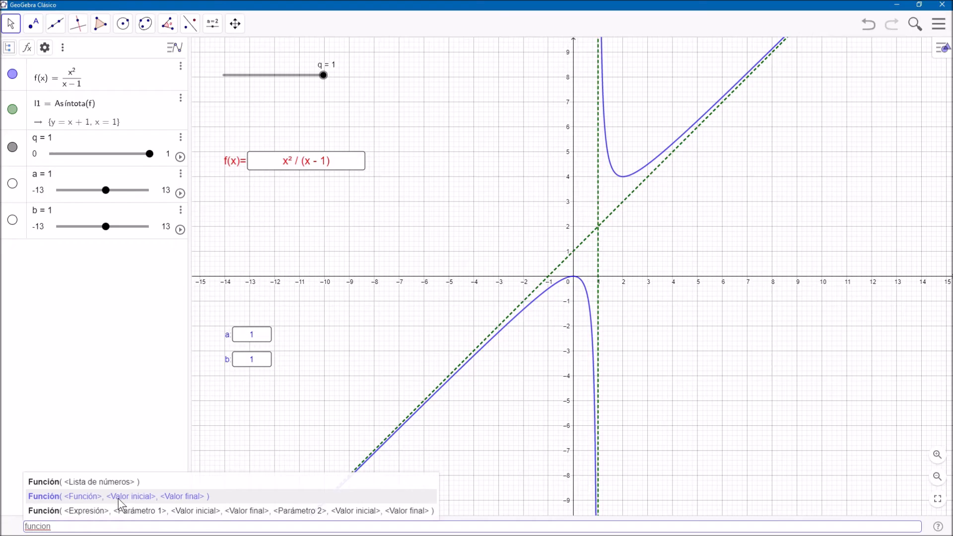
left_click(164, 496)
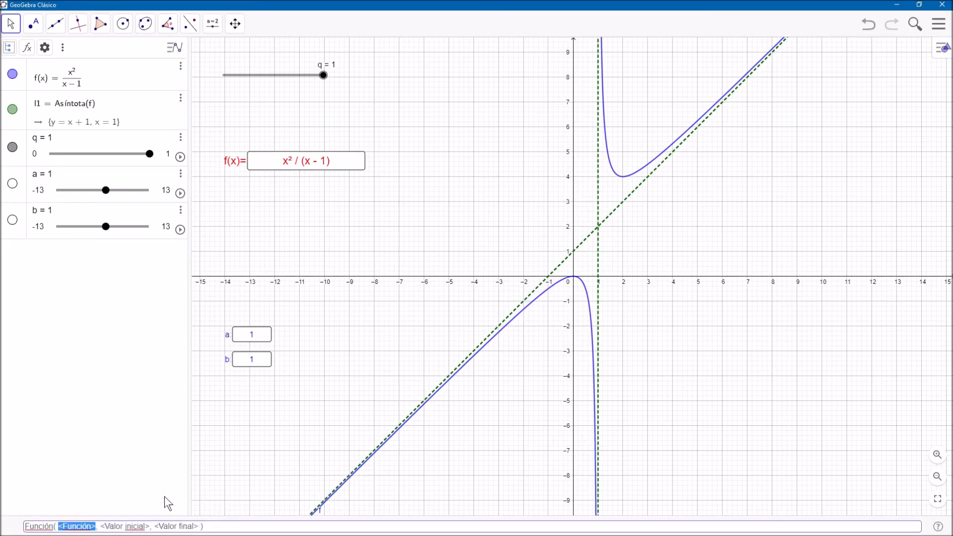
key("BackSpace")
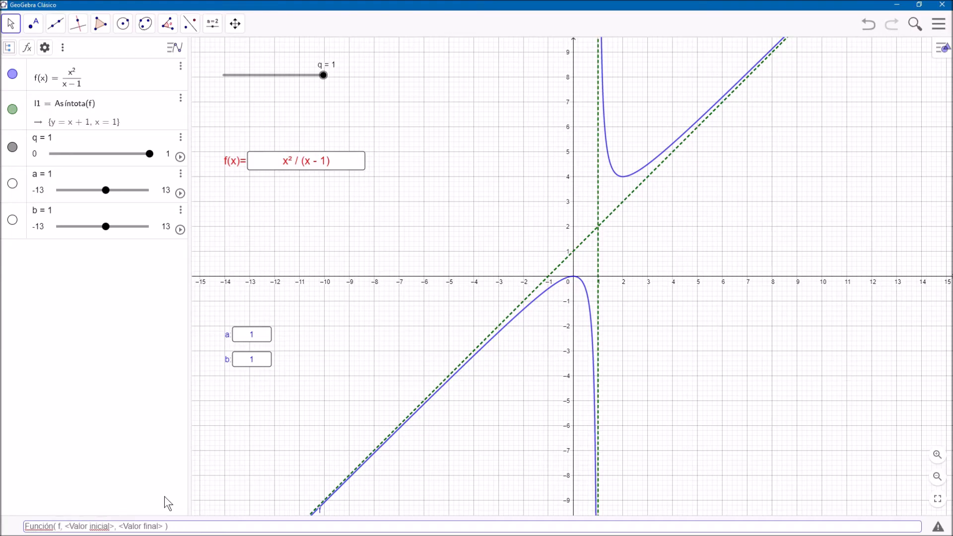
type("f")
key("Tab")
key("BackSpace")
type("a")
key("Tab")
type("b")
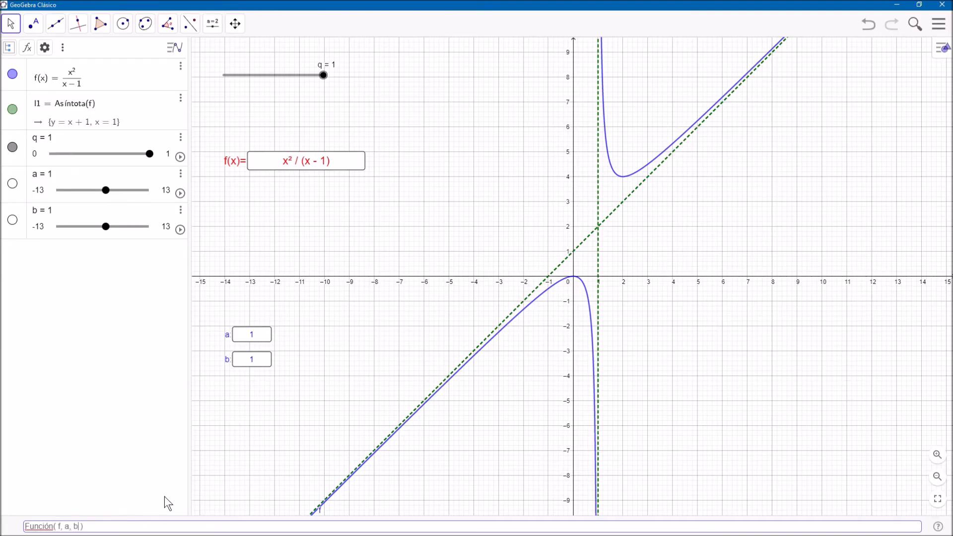
key("Return")
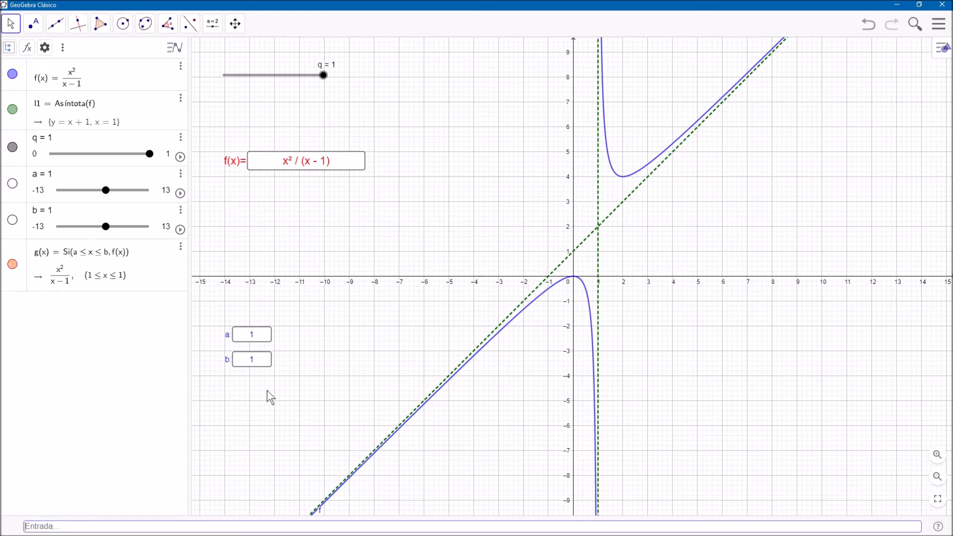
Step: Set the "b:" input box to 5 and the "a:" input box to -5, and hide function f
left_click(261, 360)
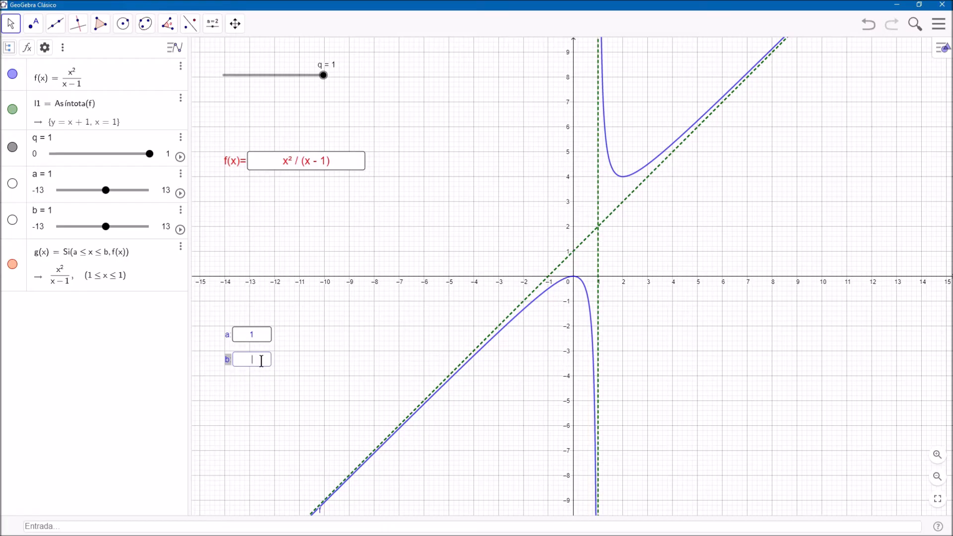
type("5")
left_click(259, 333)
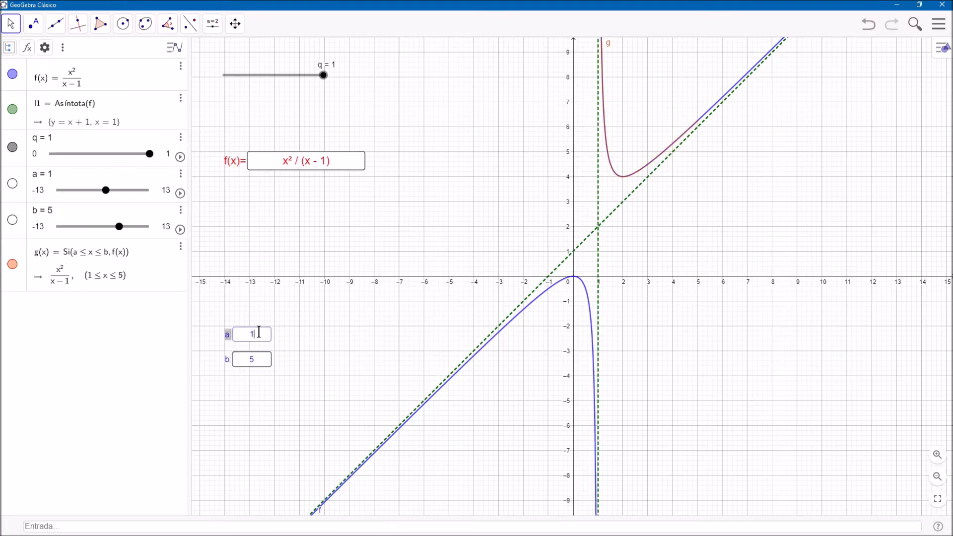
type("-5")
key("Return")
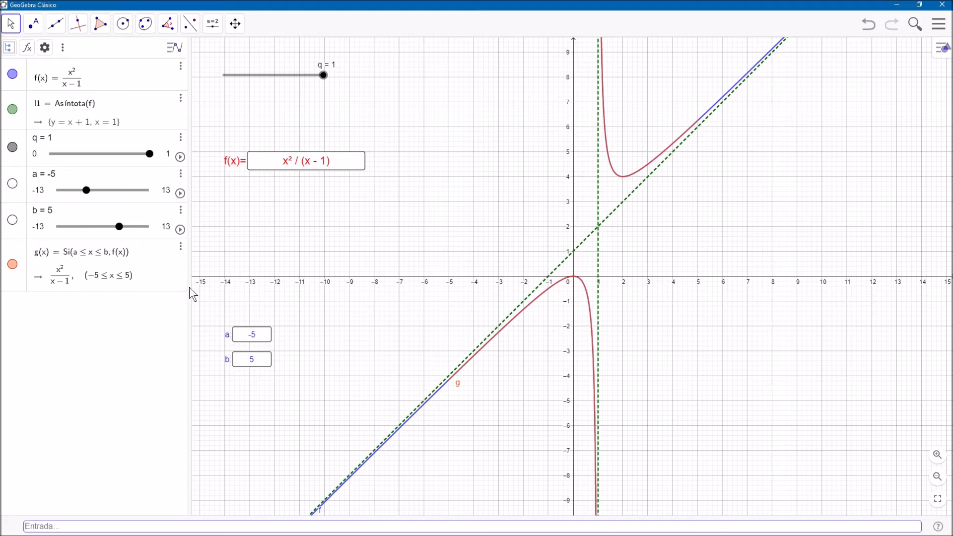
left_click(12, 74)
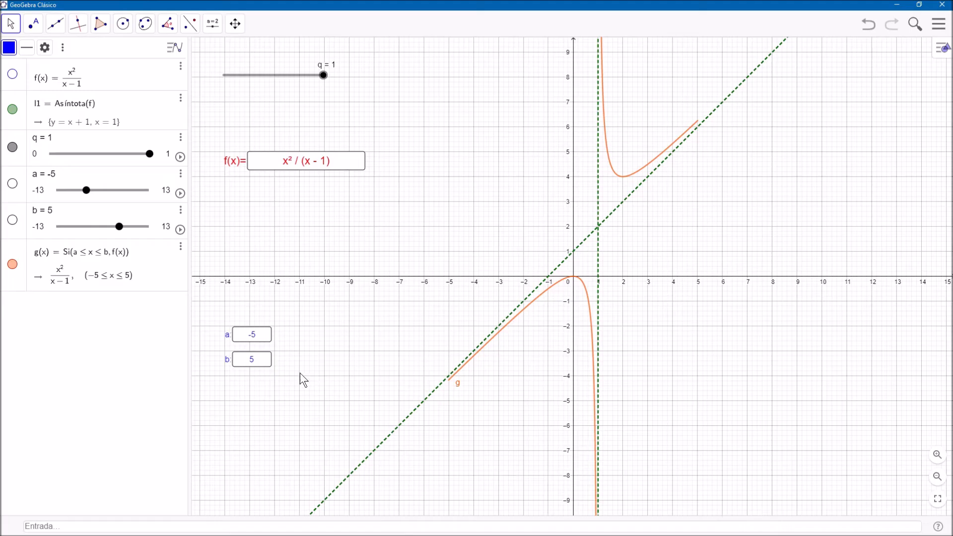
Step: Define the interval length c=abs(a-b) and the moving parameter t=c*q+a
left_click(136, 526)
type("c=")
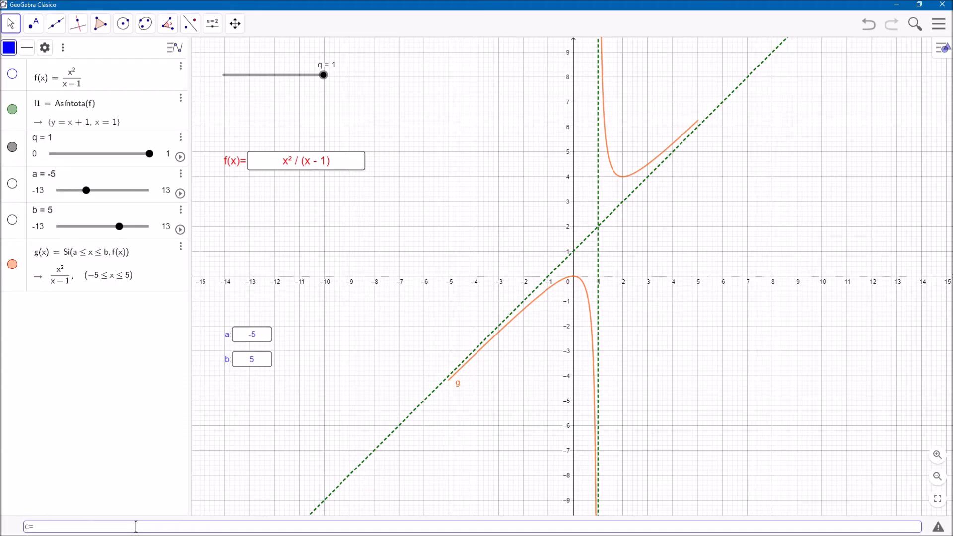
type("abs(a-b")
key("Return")
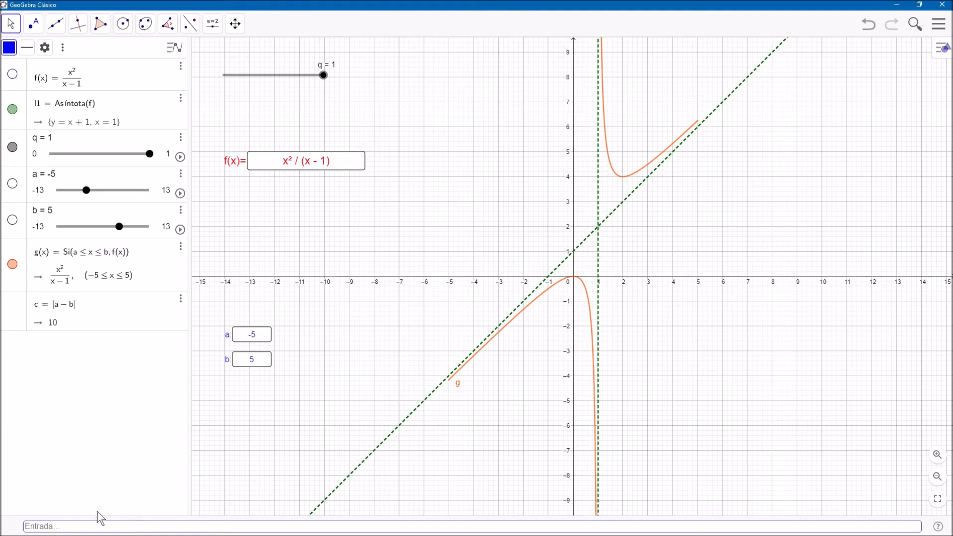
type("t=c")
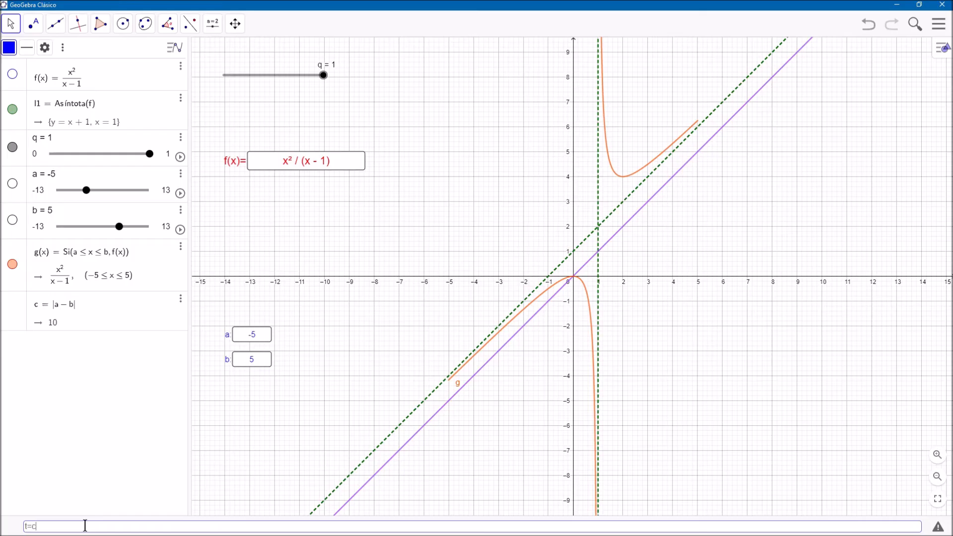
type("*q")
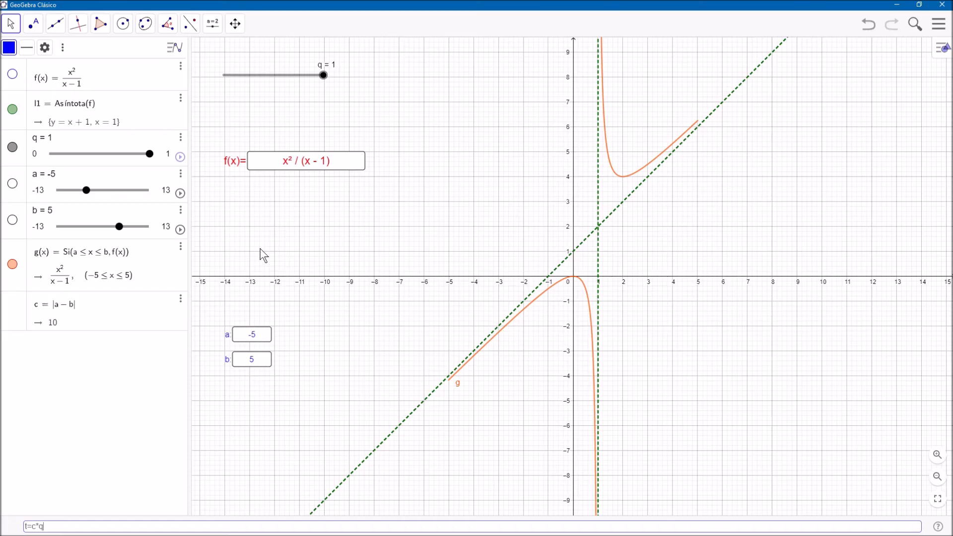
type("+a")
key("Return")
Step: Create the start point (a,f(a)) and the moving point (t,f(t)) on the curve
type("(")
type("a")
type(",b")
type("a")
key("Return")
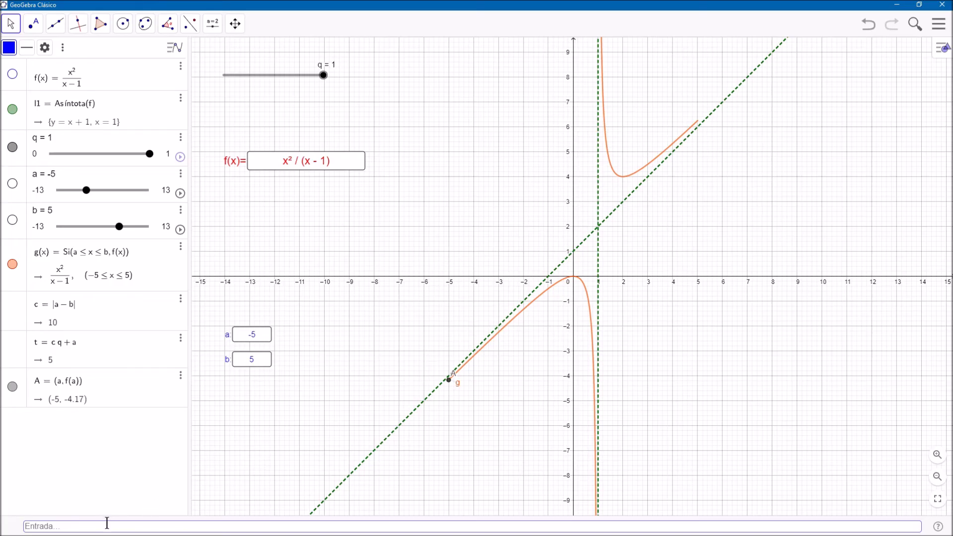
type("(t,f(t")
key("Return")
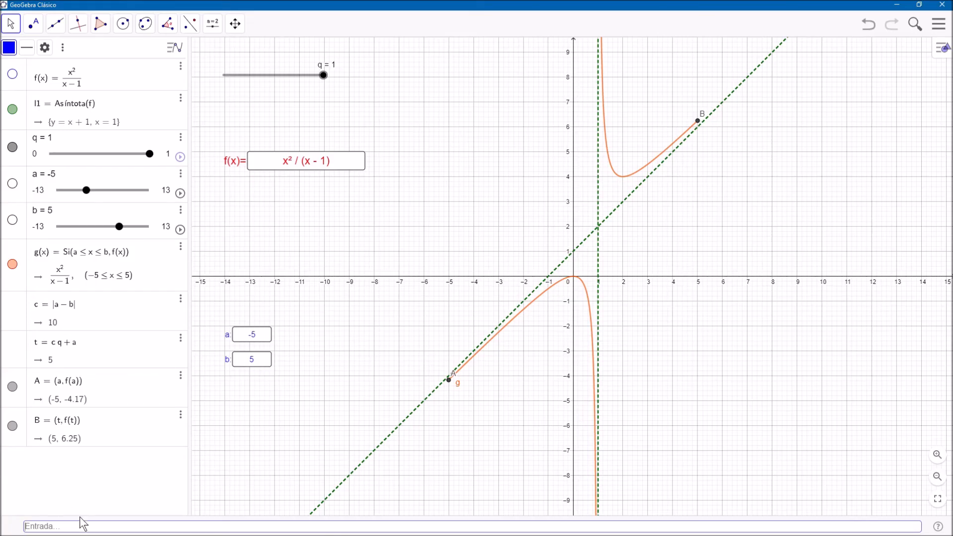
Step: Define the progressively drawn function with si(a<=x<=t,f) and hide function g
type("Si")
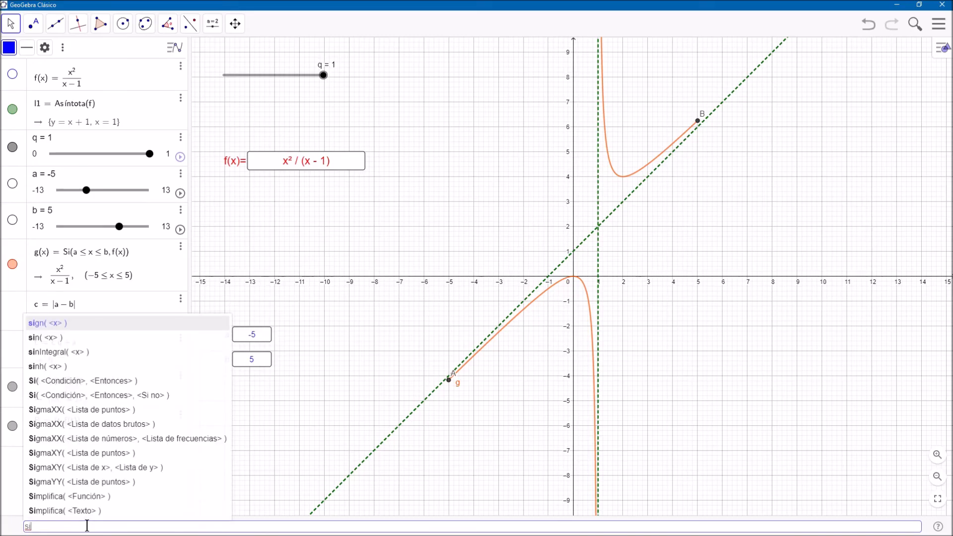
type("(")
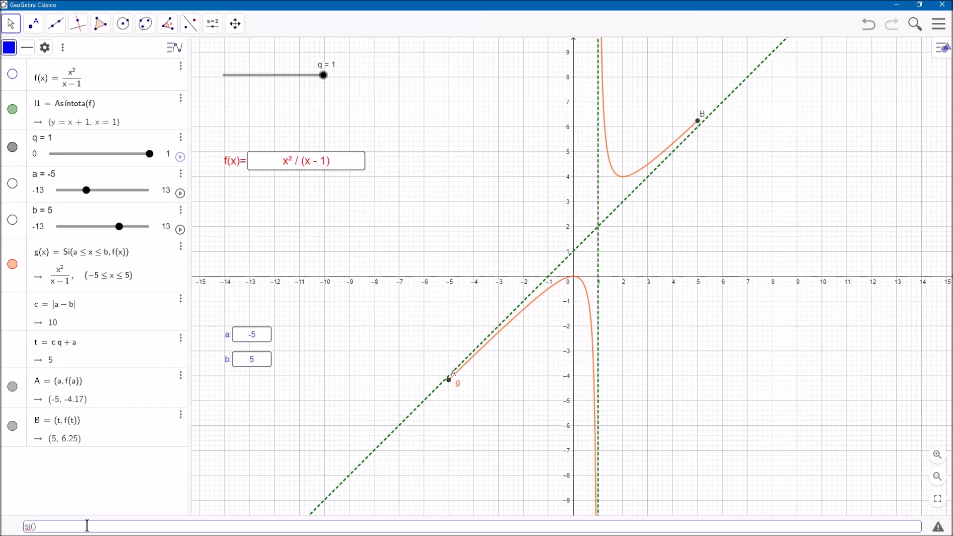
type("a<=x<=t,f")
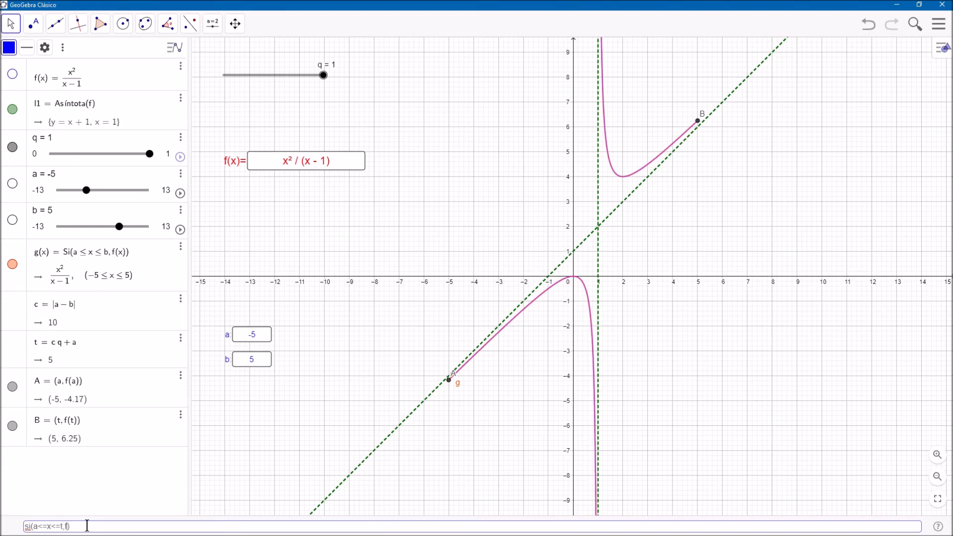
key("Return")
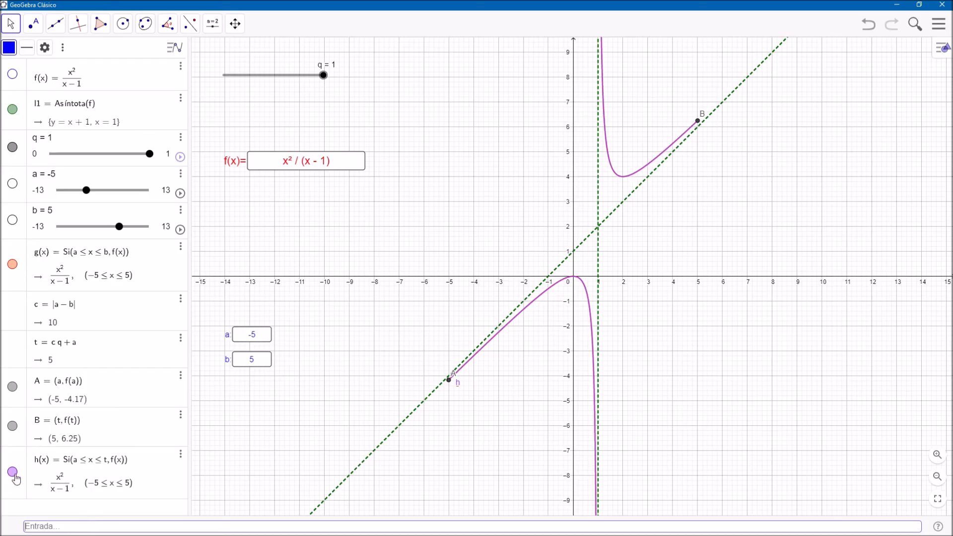
left_click(15, 265)
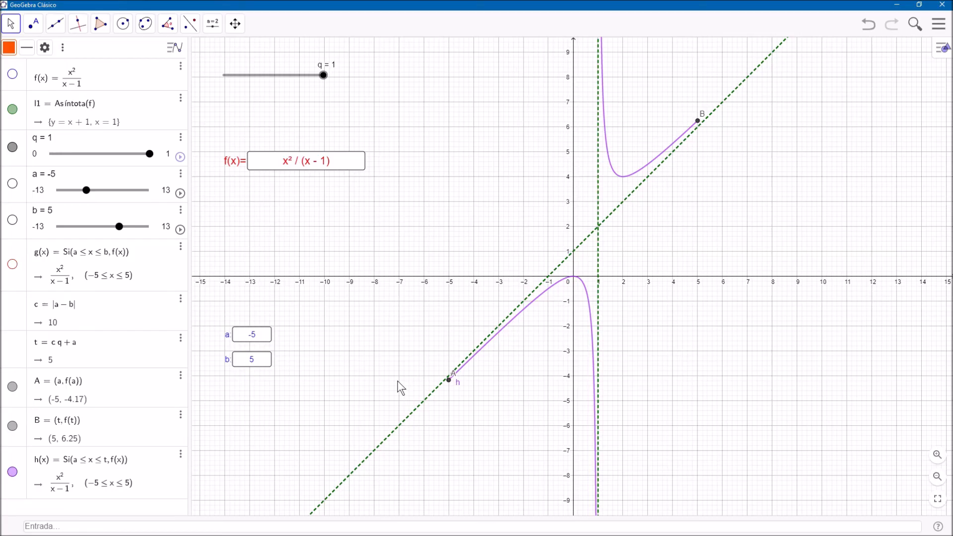
Step: Style function h with a line thickness of 11 and a light blue color, and close its properties
right_click(569, 283)
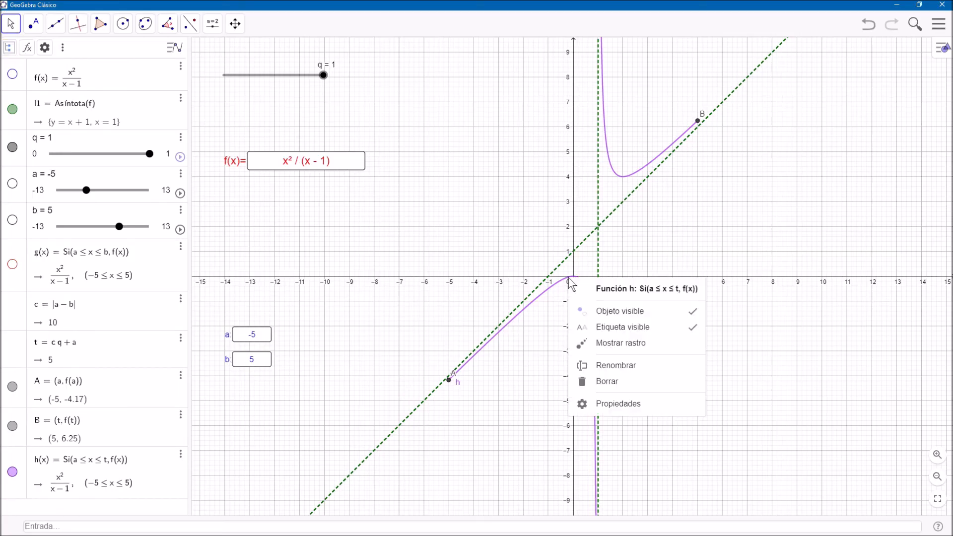
left_click(598, 412)
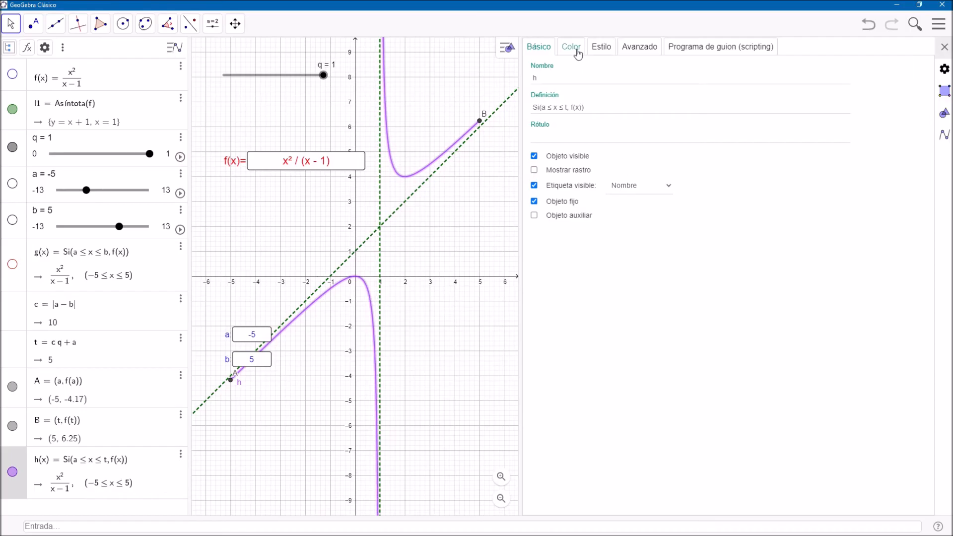
left_click(601, 47)
left_click_drag(615, 78, 644, 77)
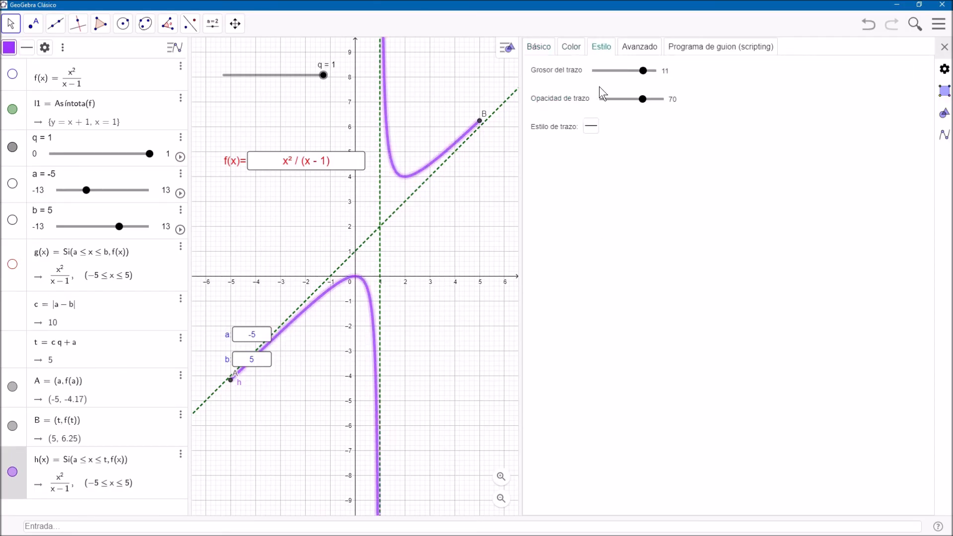
left_click(574, 45)
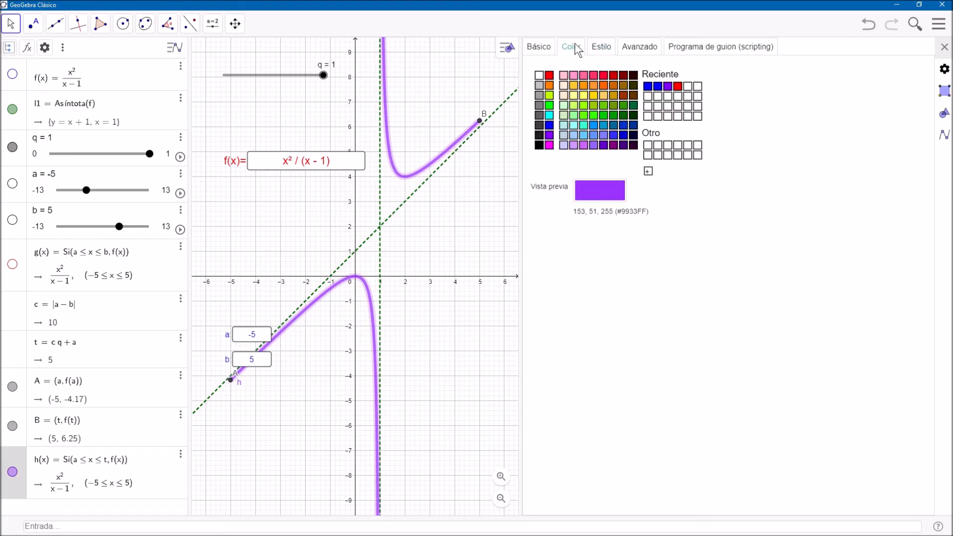
left_click(594, 124)
left_click(945, 47)
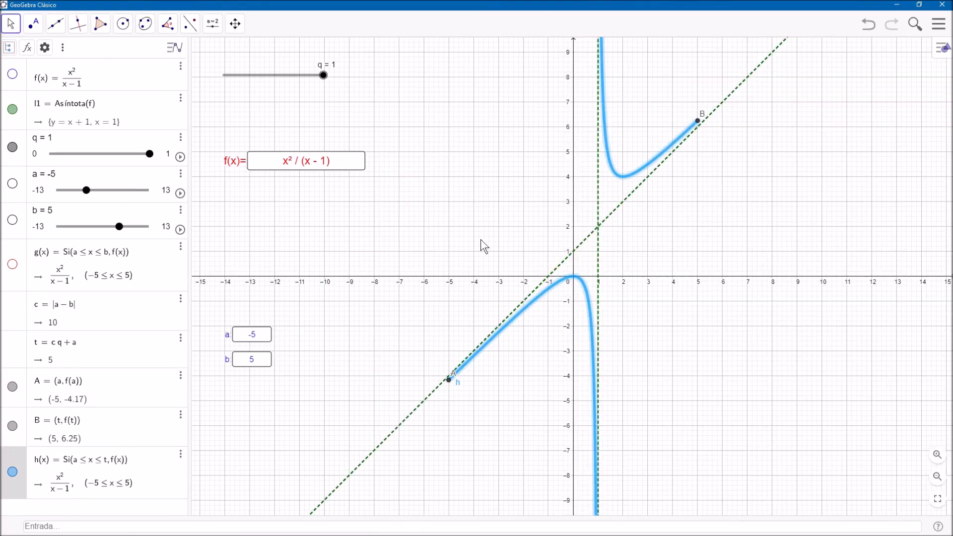
Step: Deselect function h and test the drawing by moving slider q to 0.76 and on to 0.85
left_click(479, 243)
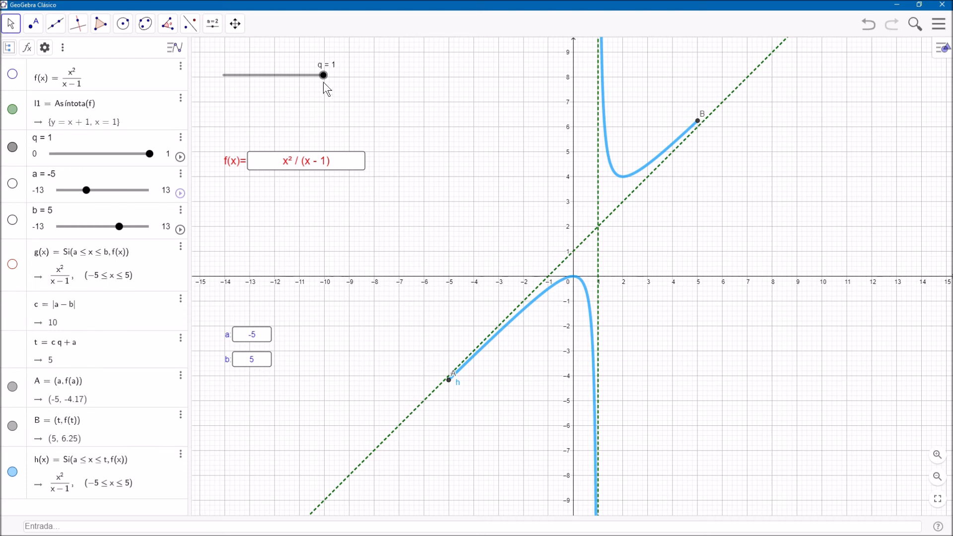
left_click_drag(324, 77, 301, 88)
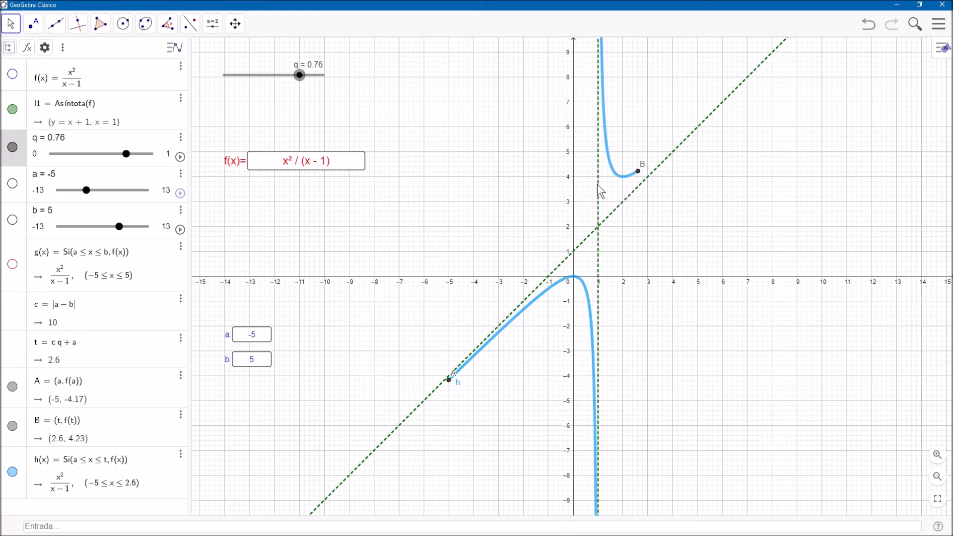
left_click_drag(299, 75, 307, 75)
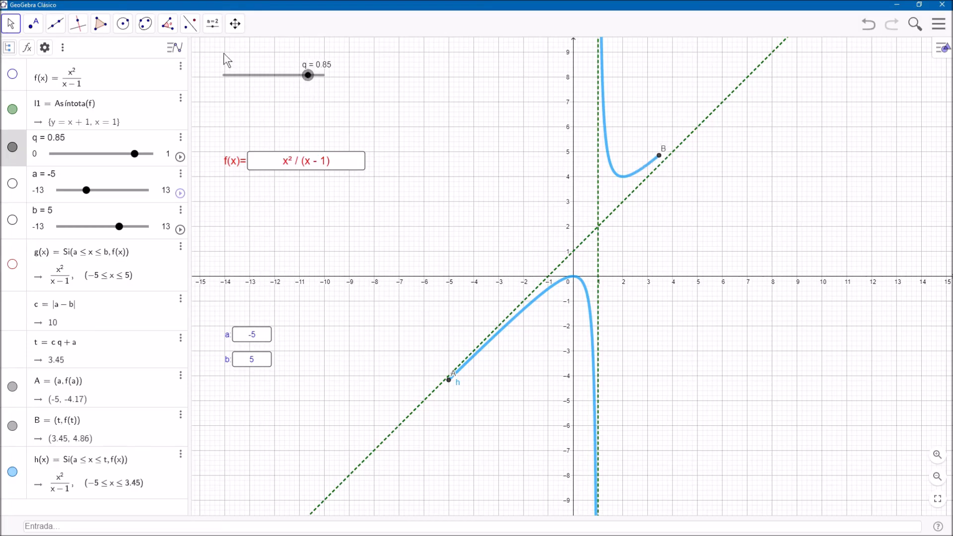
Step: Insert the Manito image from the Paquete de Botones folder and move it clear of the curve, lower-left corner at about (5, -5.7)
left_click(212, 24)
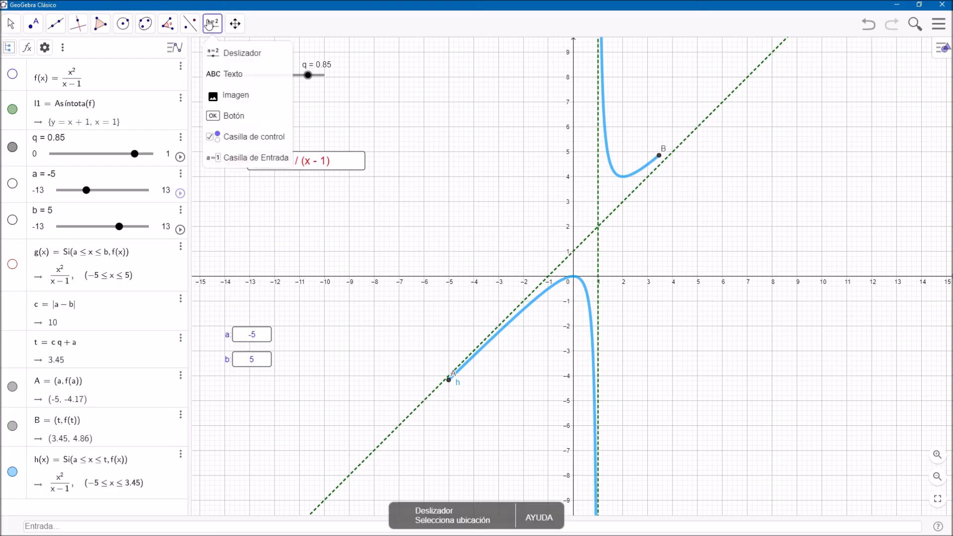
left_click(239, 94)
left_click(449, 225)
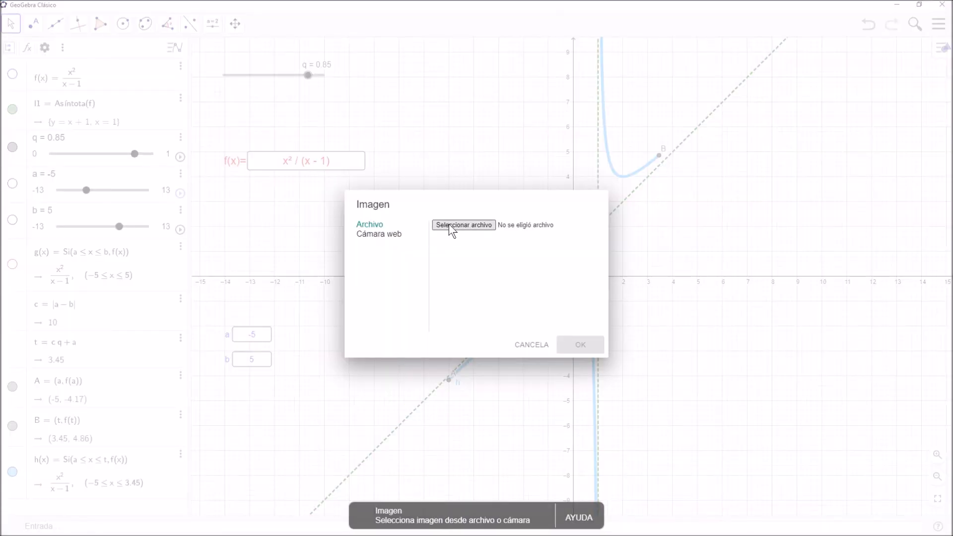
left_click(218, 34)
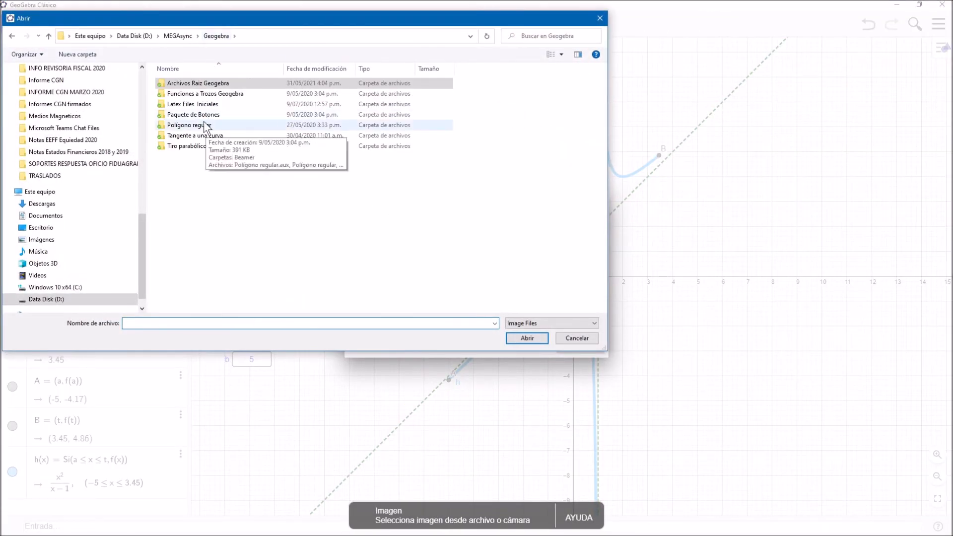
left_click(198, 95)
double_click(198, 94)
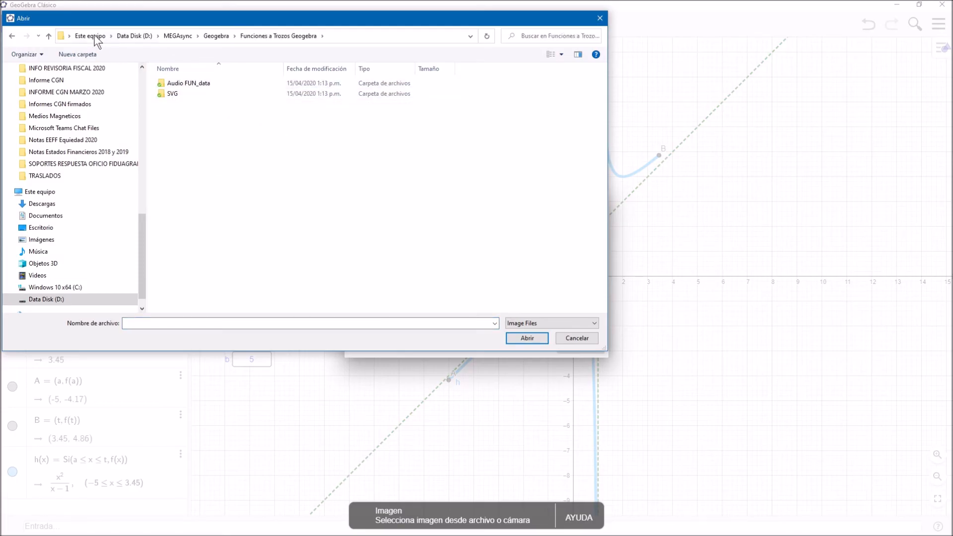
left_click(208, 38)
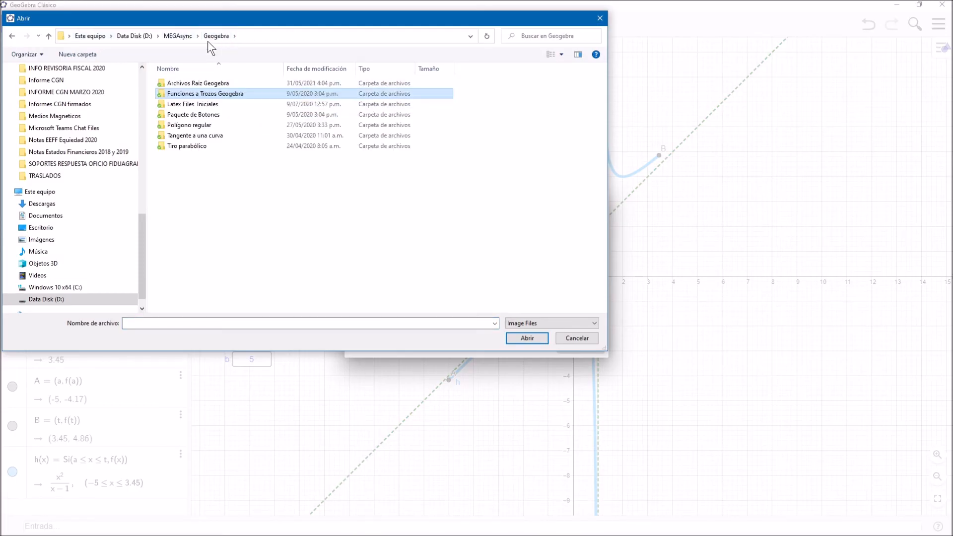
double_click(198, 113)
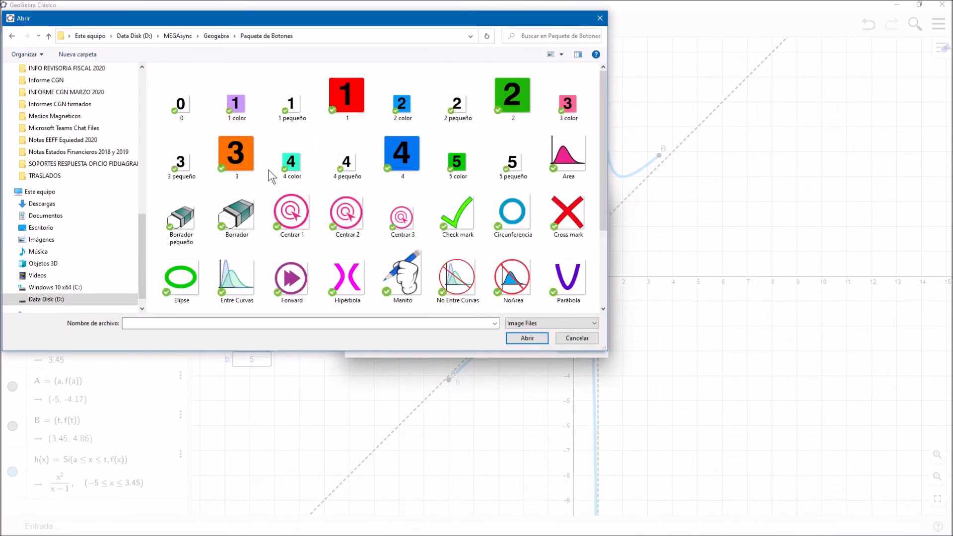
left_click(402, 276)
left_click(522, 338)
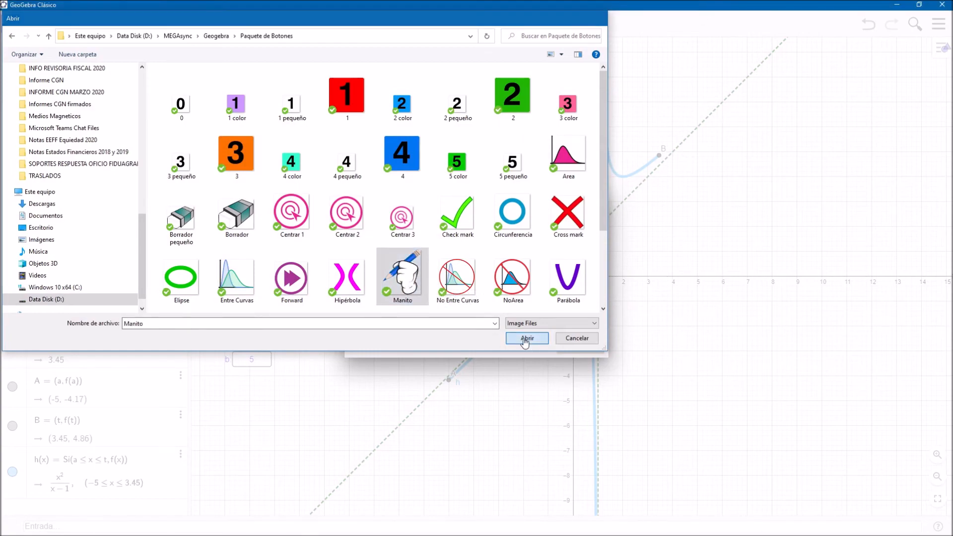
left_click(577, 342)
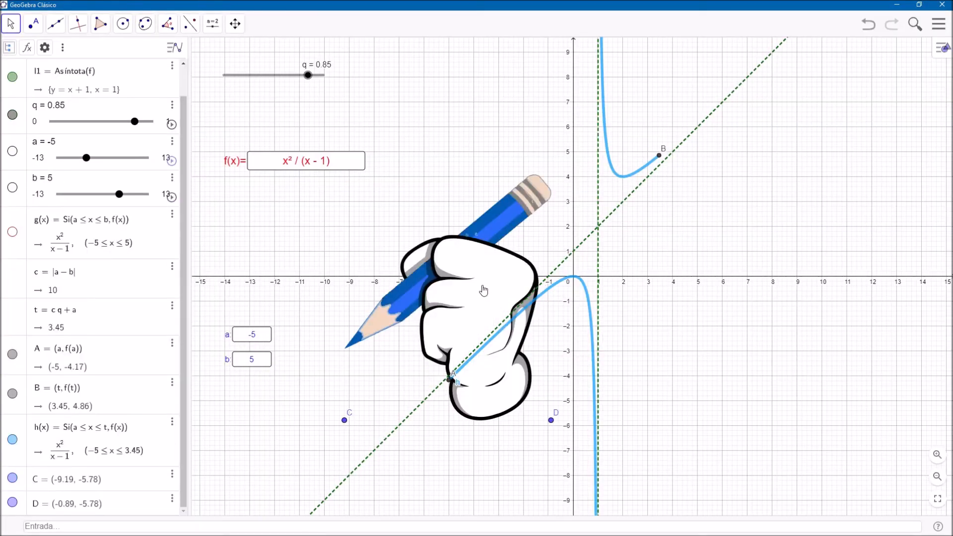
left_click_drag(483, 290, 822, 288)
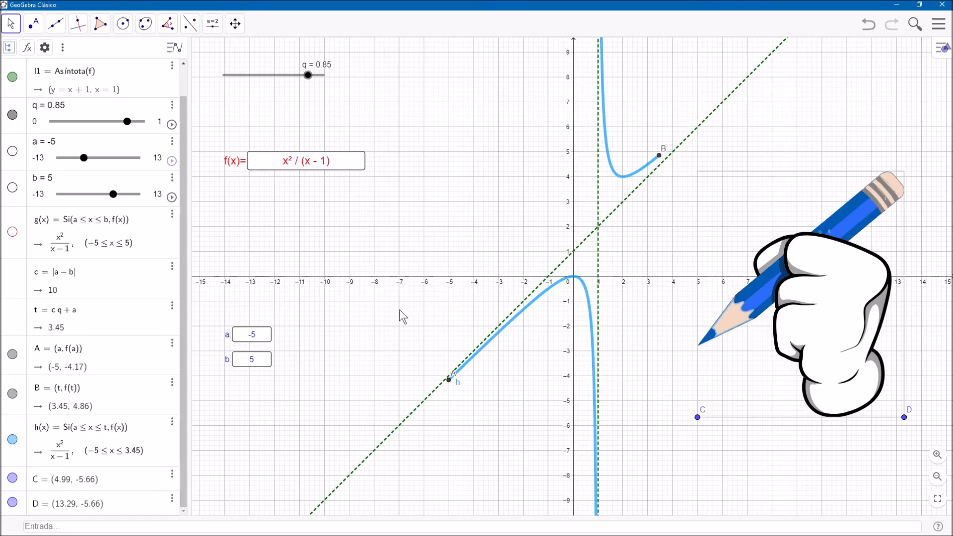
Step: Create two points above and below the moving point, defined as (t,f(t)+1.7) and (t,f(t)-0.7)
left_click(138, 526)
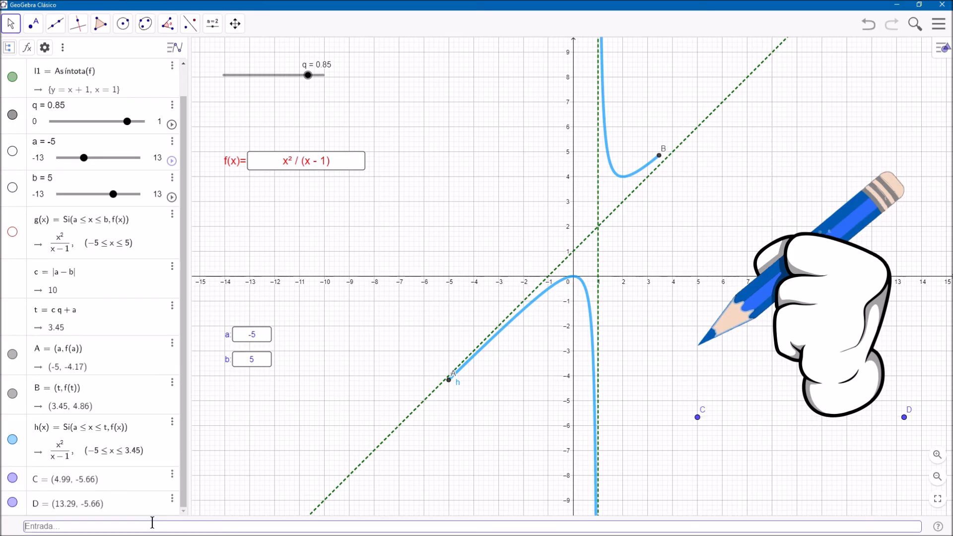
type("(t,f(t)+1.7")
key("Return")
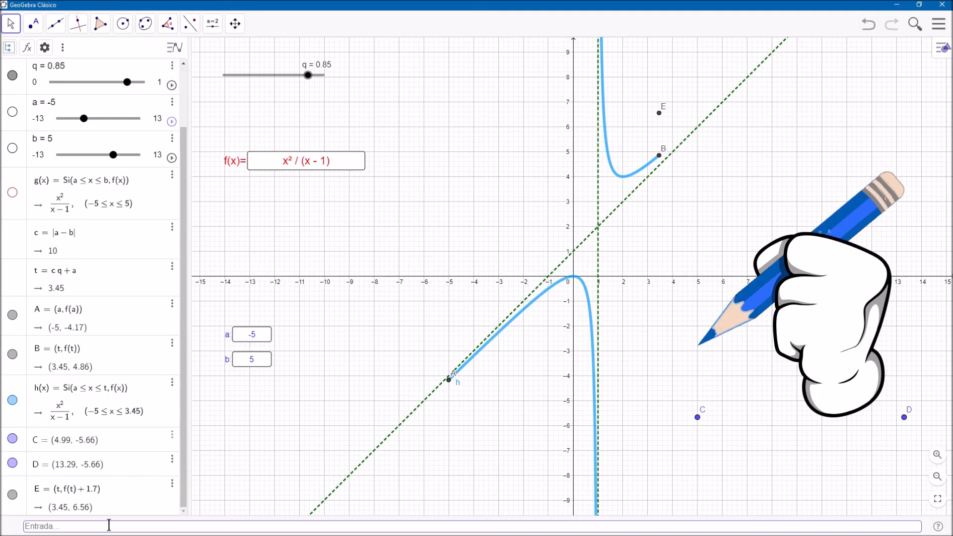
type("(t,f(t)-0.7")
key("Return")
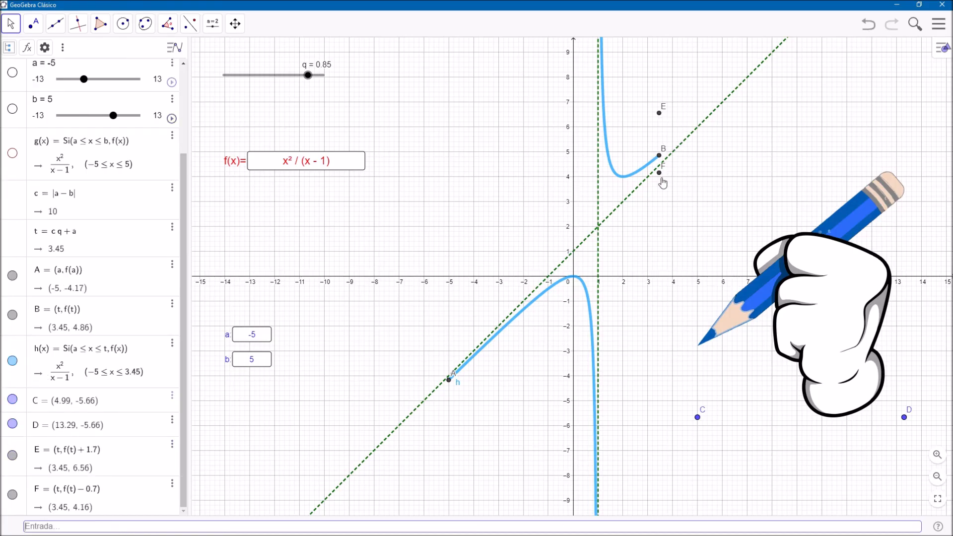
Step: Anchor the hand image to the moving points with corner 1 at F, corner 2 empty and corner 4 at E, and close its properties
mouse_move(818, 302)
left_mouse_down()
mouse_move(783, 262)
mouse_move(794, 264)
left_mouse_up()
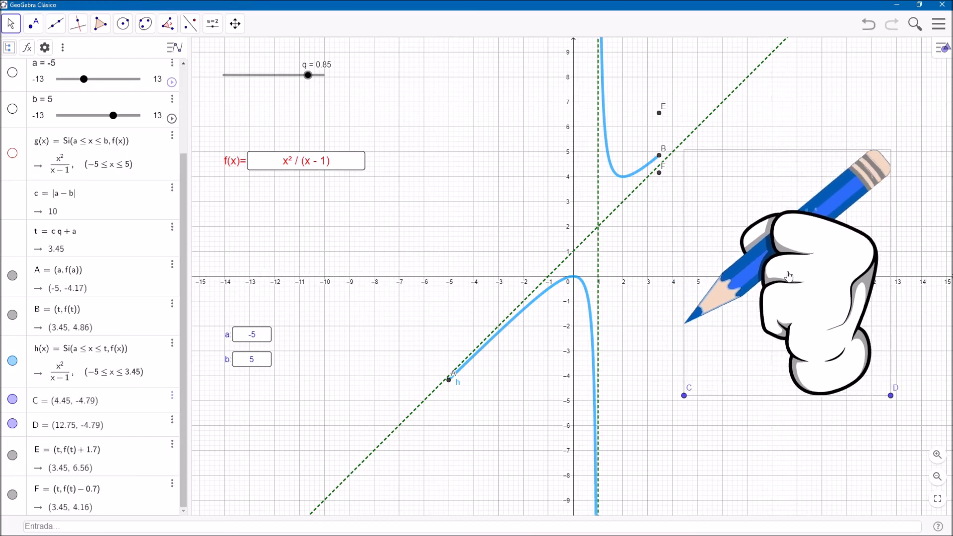
right_click(791, 282)
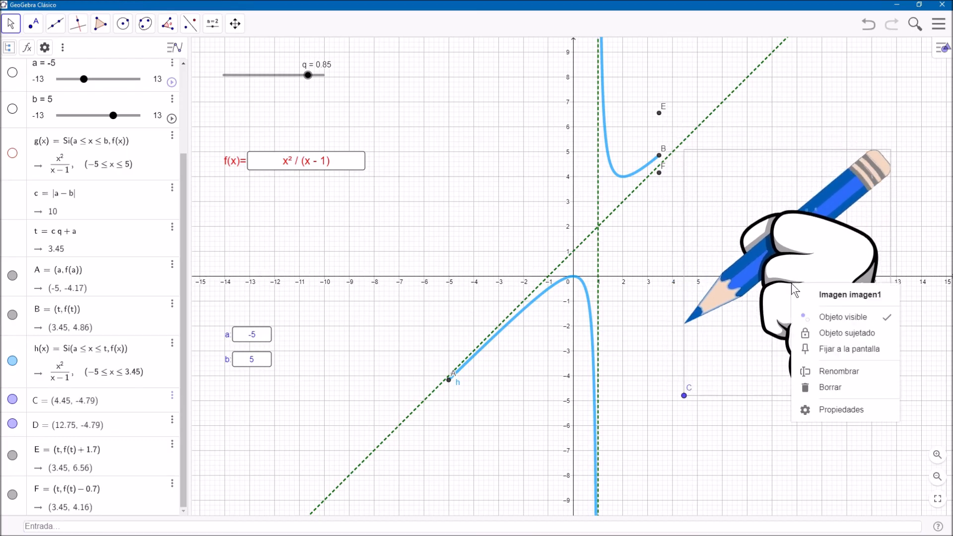
left_click(849, 415)
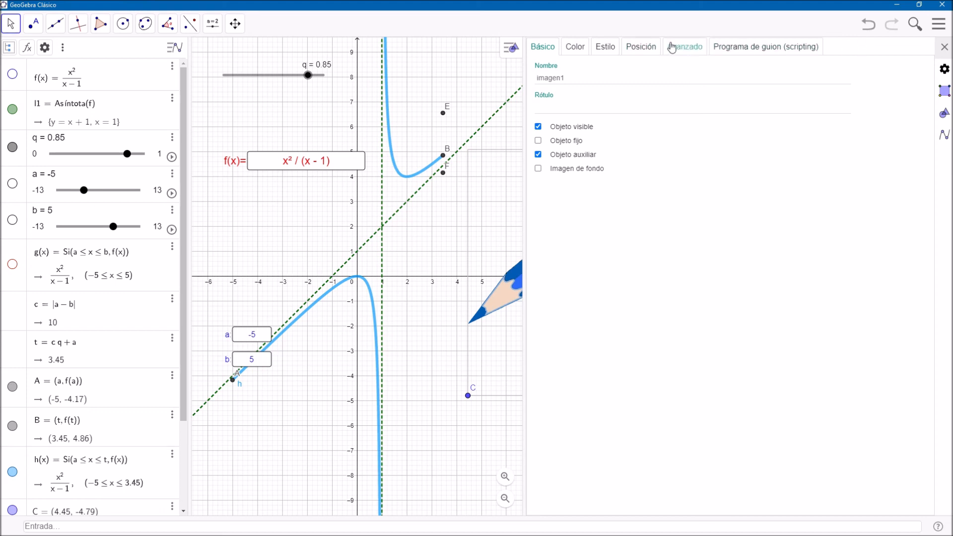
left_click(648, 47)
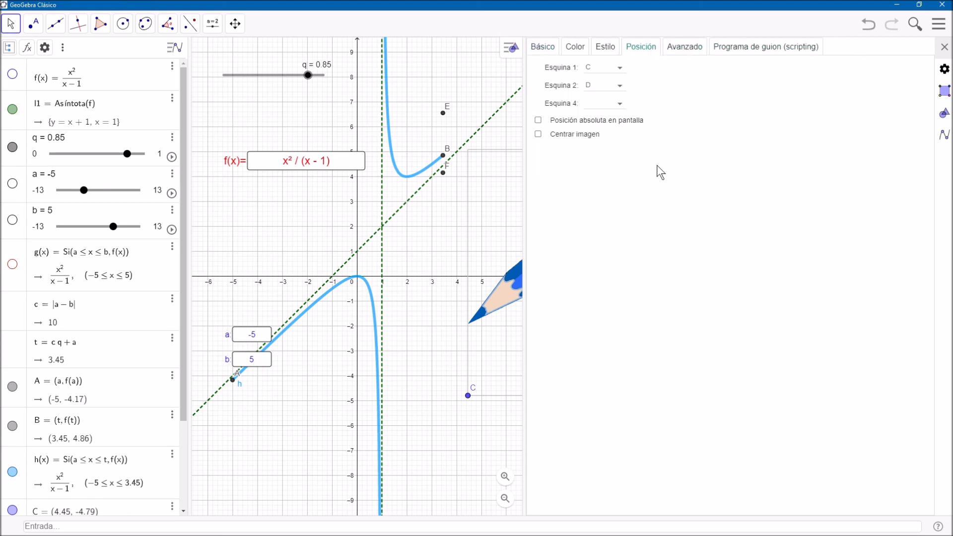
left_click(619, 70)
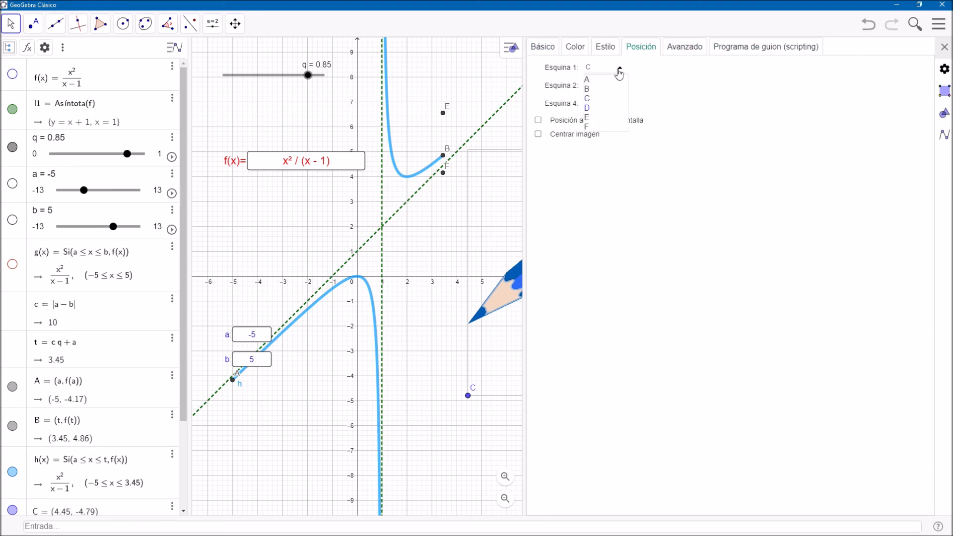
left_click(595, 128)
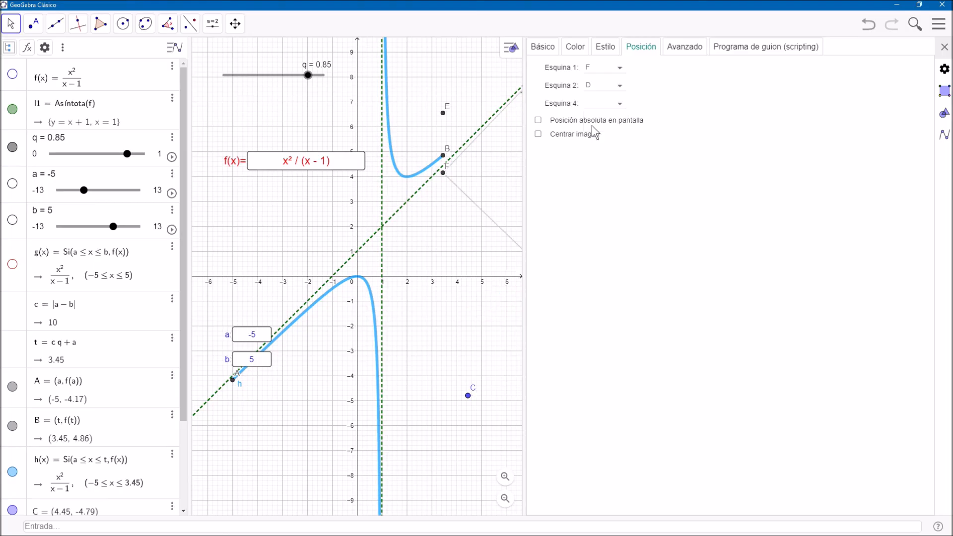
left_click(619, 105)
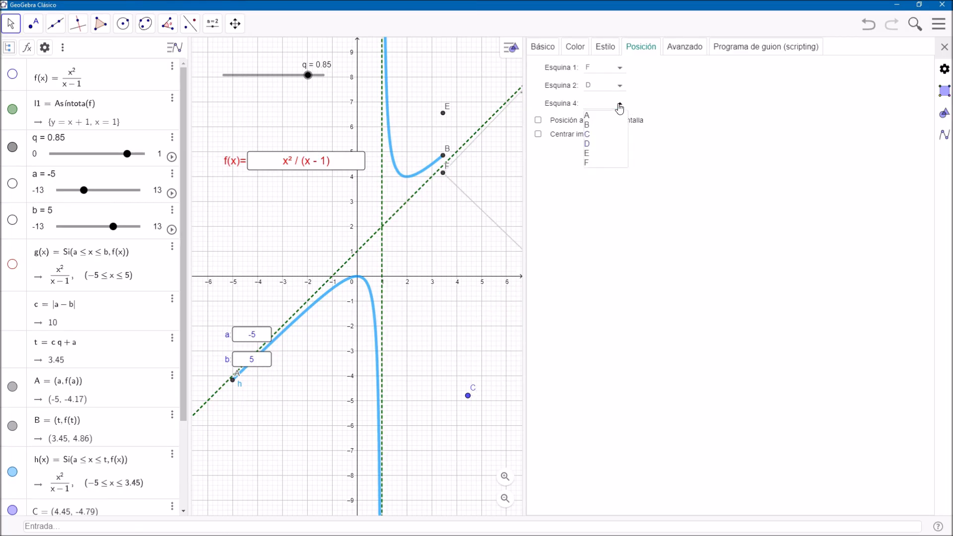
left_click(590, 156)
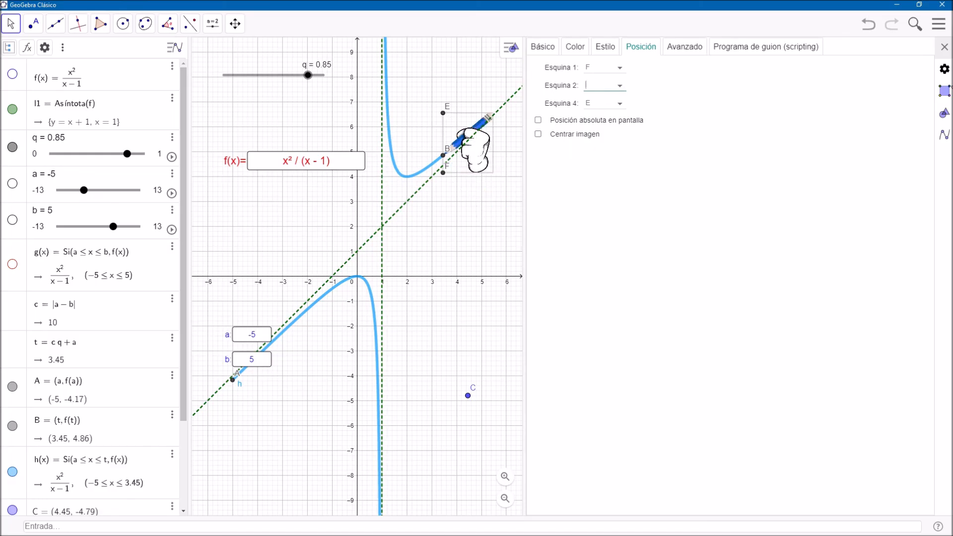
left_click(944, 46)
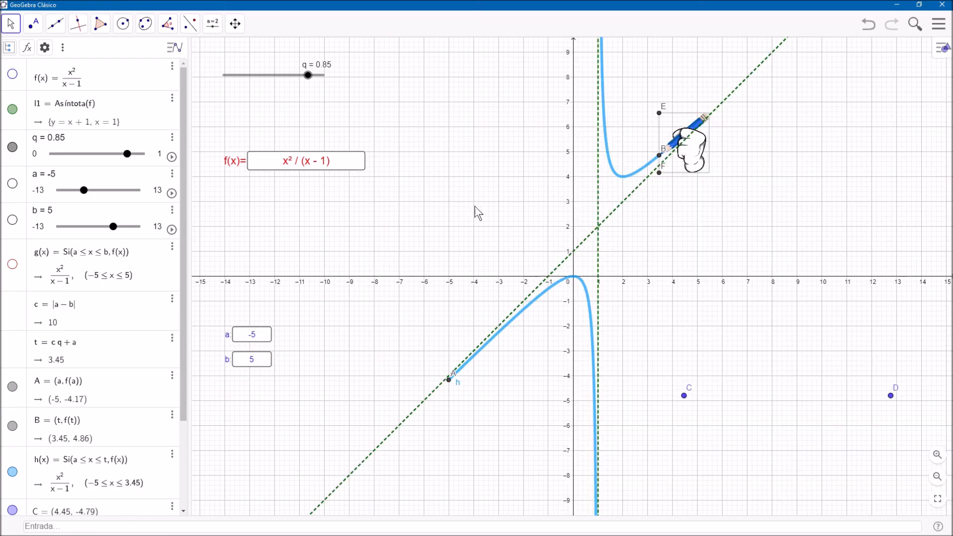
left_click(457, 202)
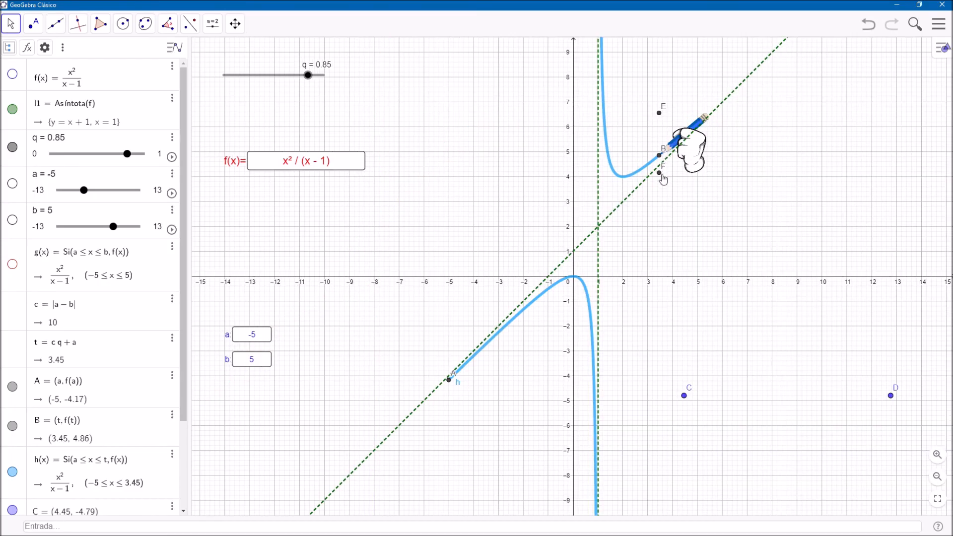
Step: Delete the image's original corner points C and D and hide the anchor points F and E
left_click_drag(927, 354, 668, 414)
key("Delete")
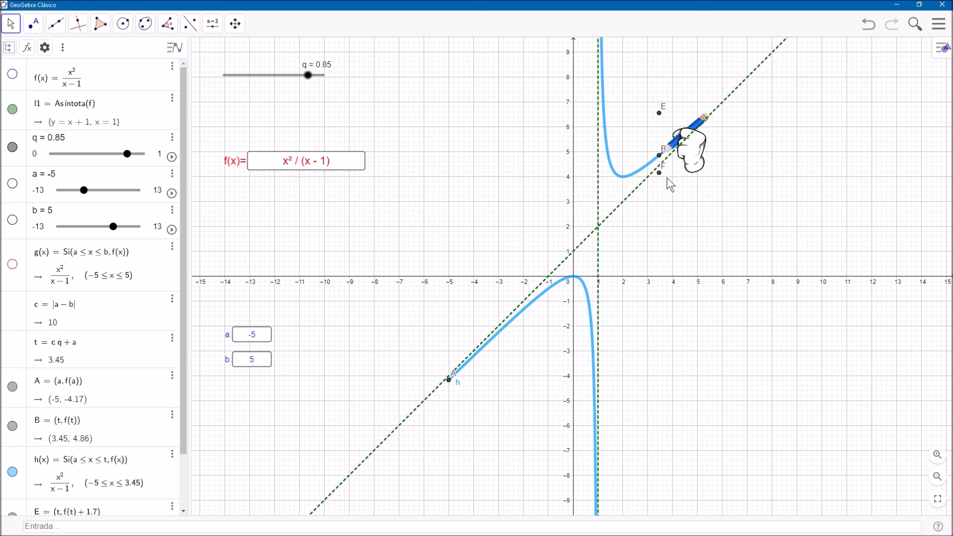
right_click(659, 172)
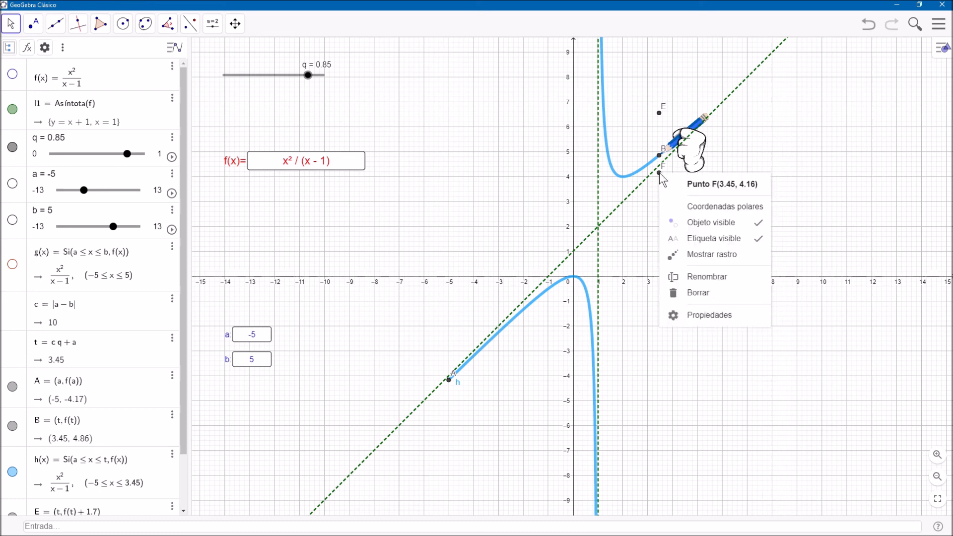
left_click(707, 224)
right_click(658, 115)
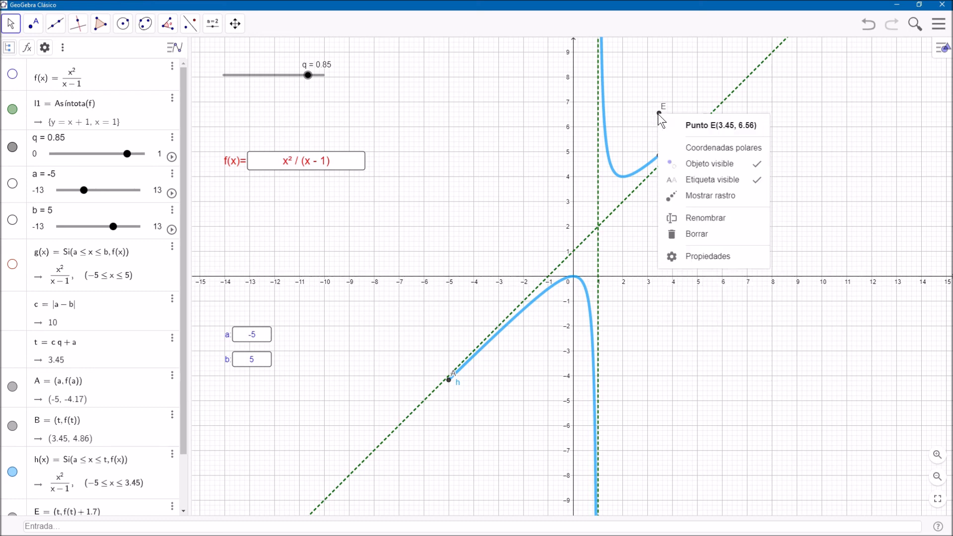
left_click(716, 171)
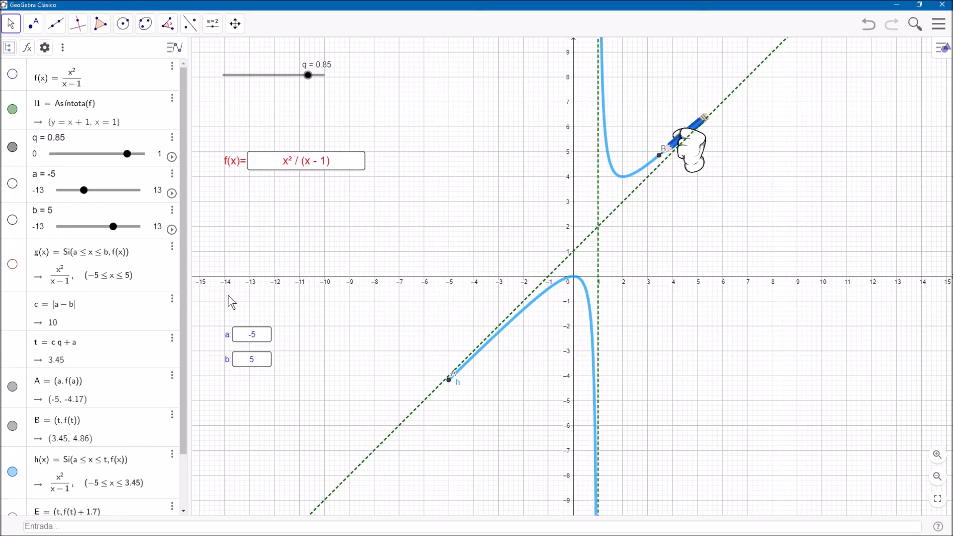
Step: Hide the labels of points B and A and test the drawing hand by moving slider q to 0.79
scroll(184, 293, "down", 1)
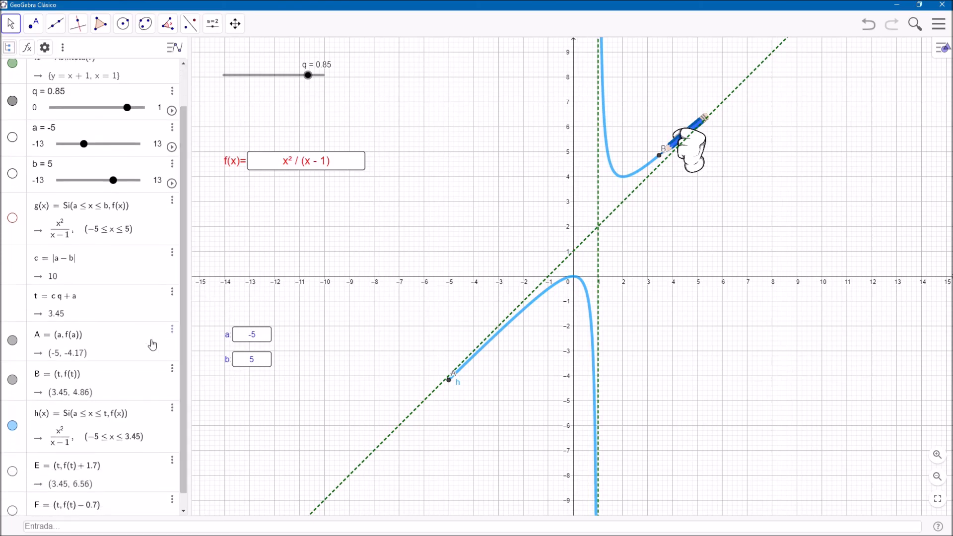
right_click(58, 379)
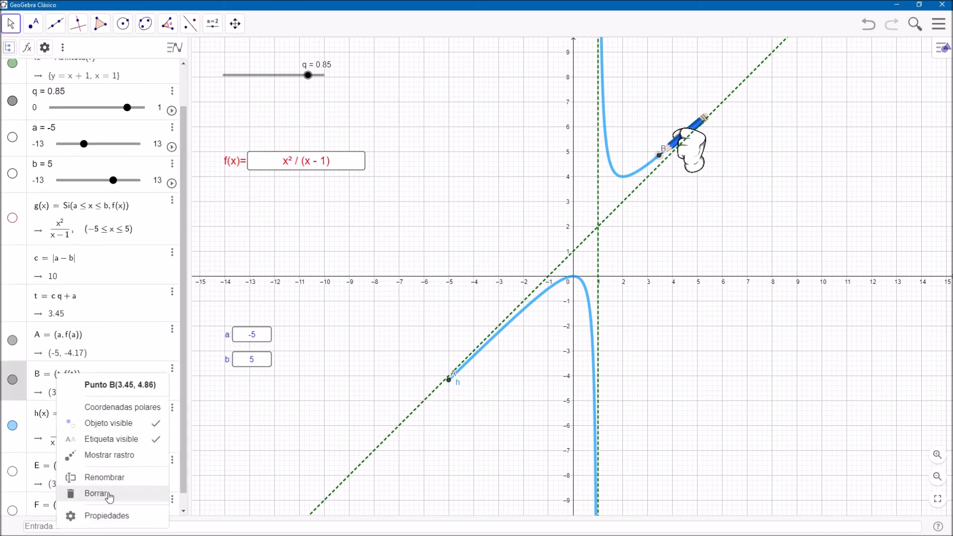
left_click(117, 440)
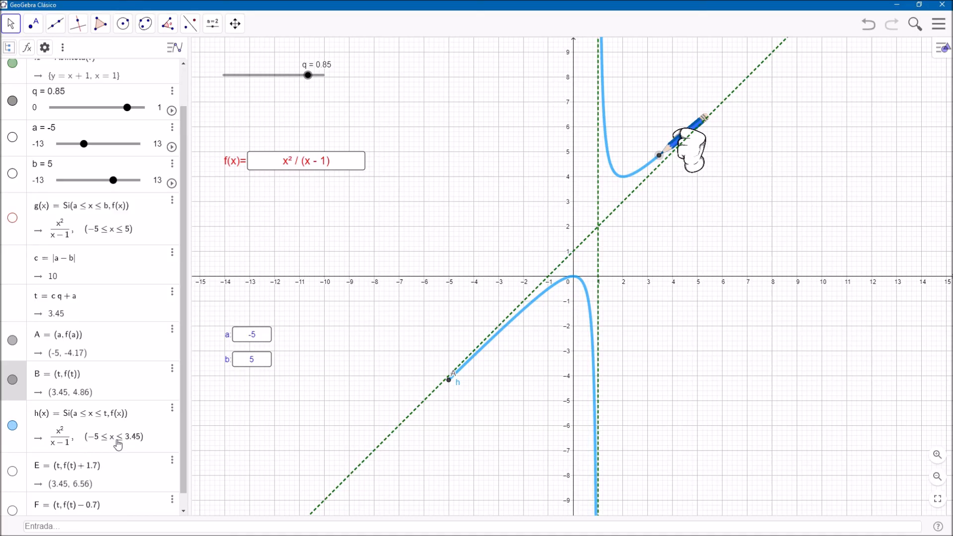
right_click(58, 341)
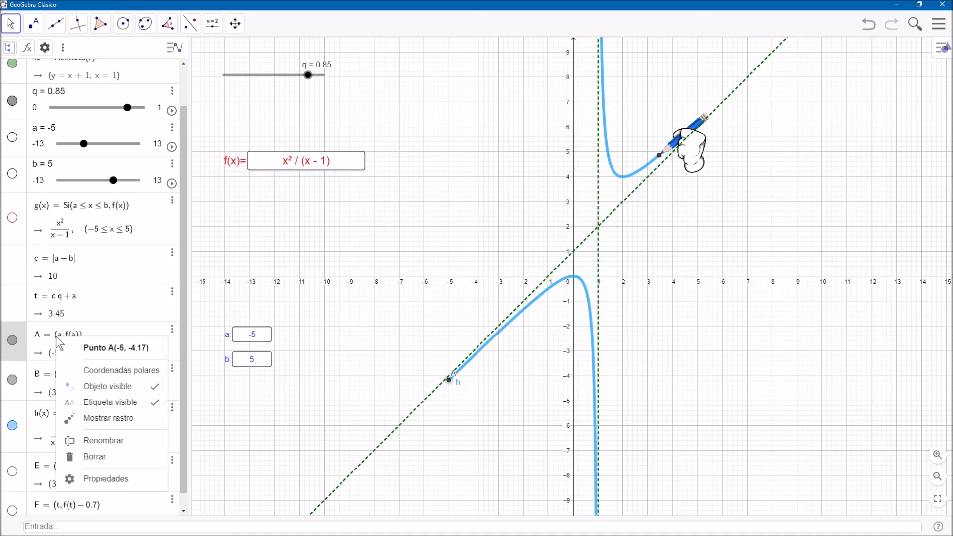
left_click(115, 405)
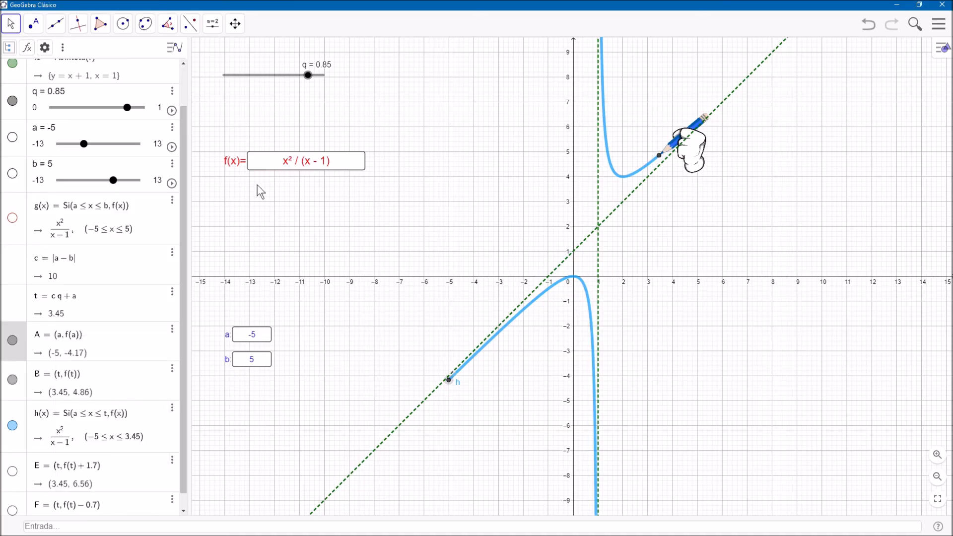
mouse_move(308, 76)
left_mouse_down()
mouse_move(249, 77)
mouse_move(301, 77)
left_mouse_up()
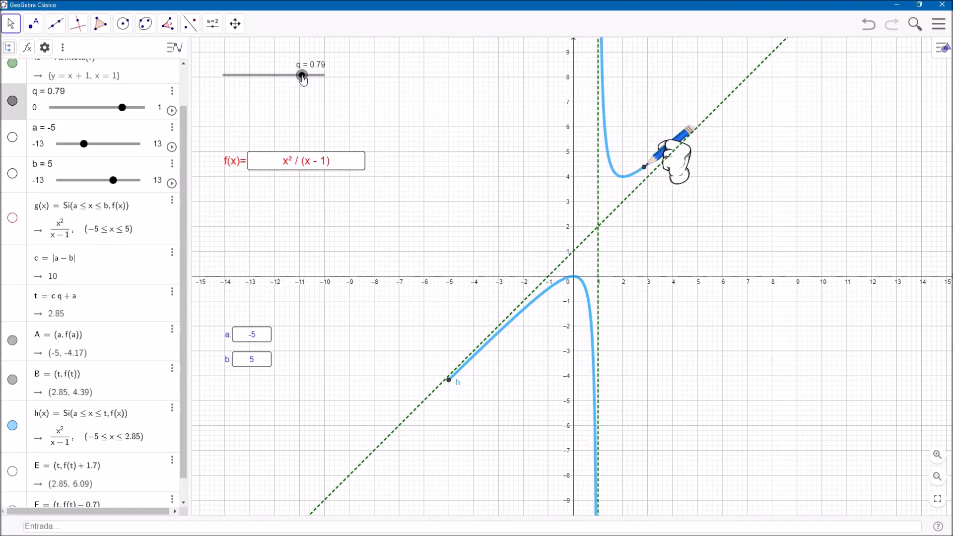
Step: Replace the function f(x) with 3sin(x) and move slider q to 0.92 to test the drawing hand
left_click(338, 158)
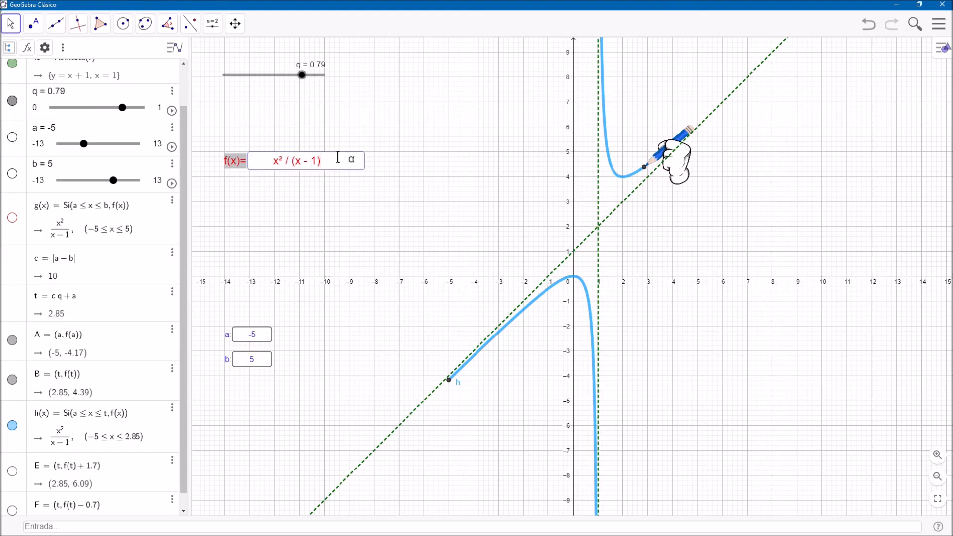
left_click_drag(325, 163, 276, 159)
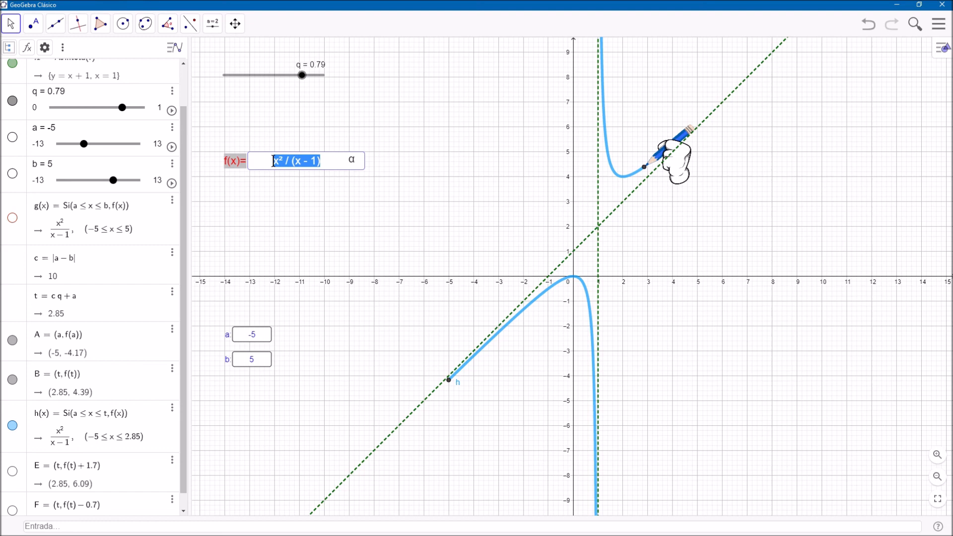
type("3sin(")
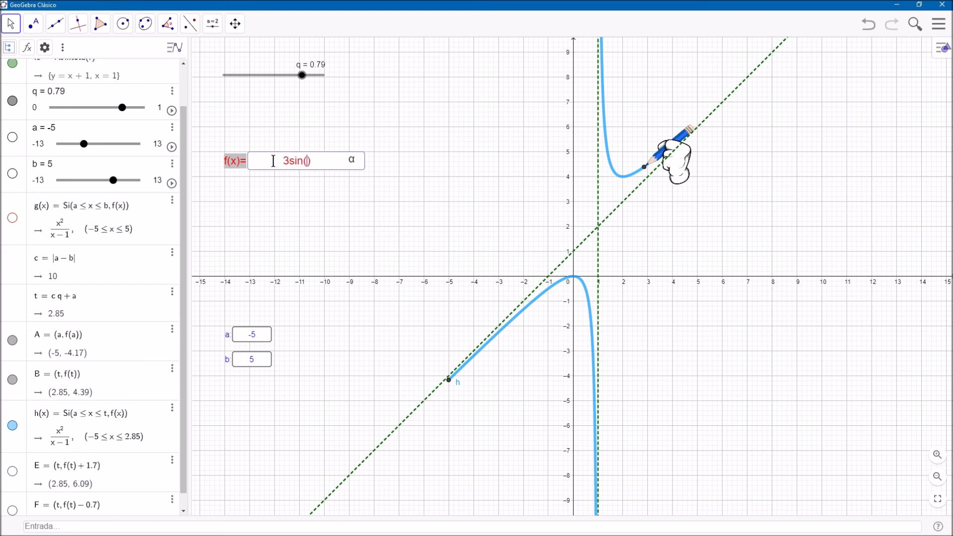
type("x")
key("Return")
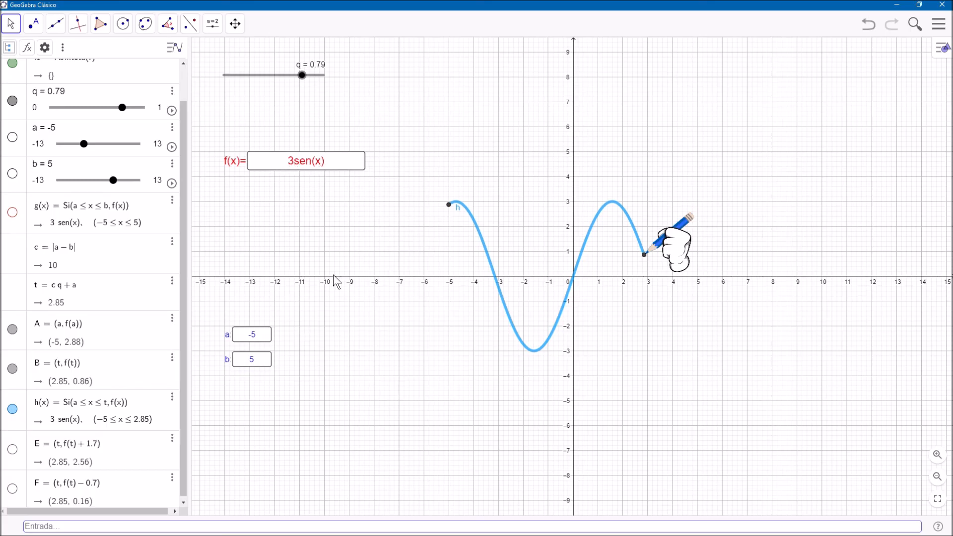
mouse_move(304, 82)
left_mouse_down()
mouse_move(341, 80)
mouse_move(223, 73)
mouse_move(316, 74)
left_mouse_up()
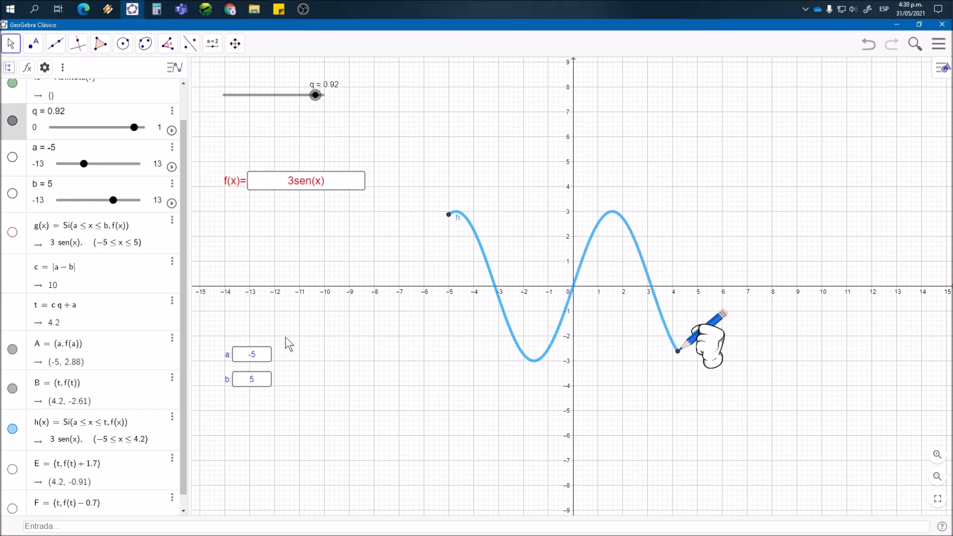
Step: Set the interval limits to a = -3pi and b = 4pi, and move slider q to 0.87 to test the drawing
left_click(261, 354)
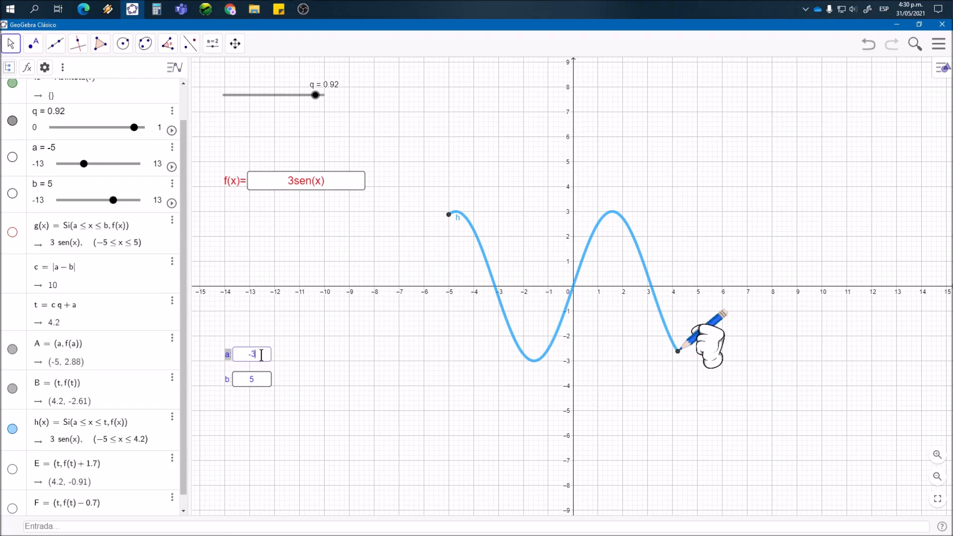
type("-3pi")
key("Return")
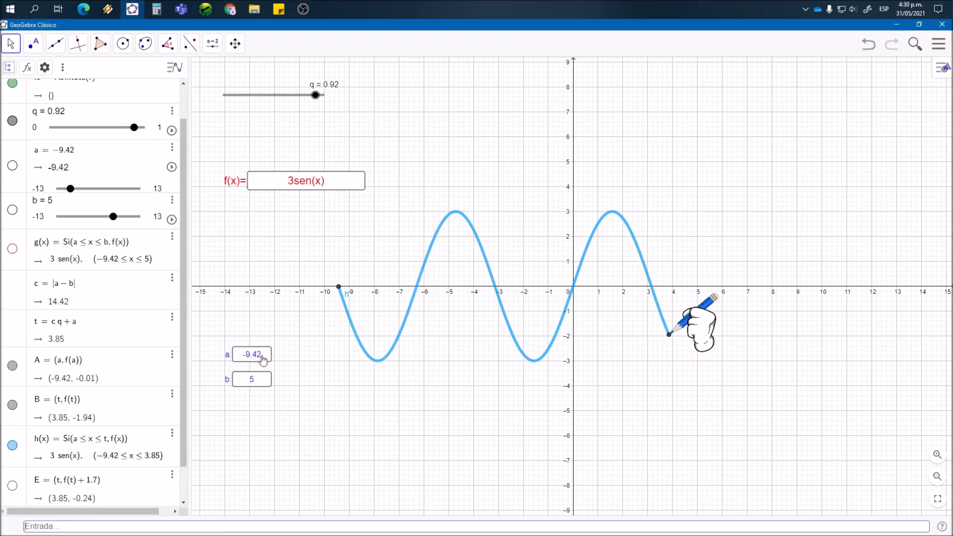
left_click(254, 380)
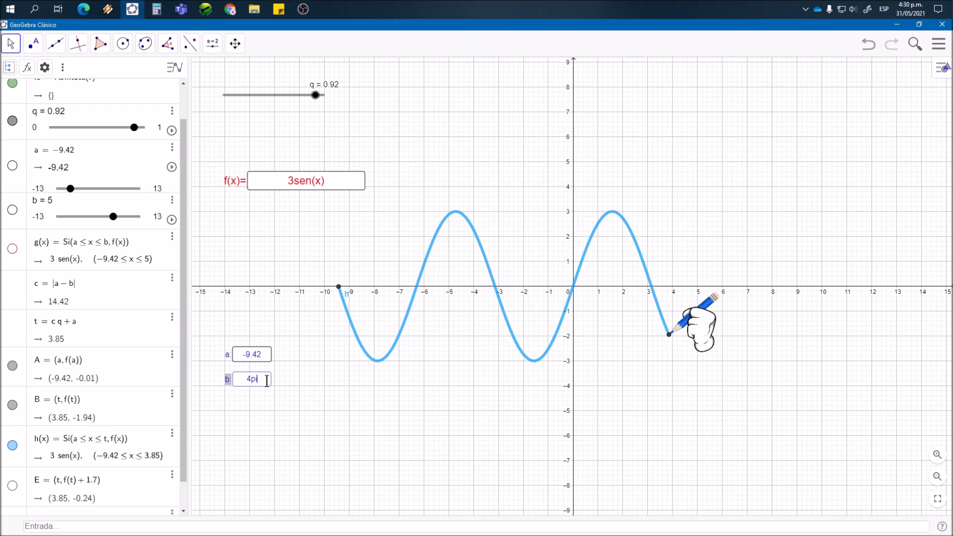
type("4pi")
key("Return")
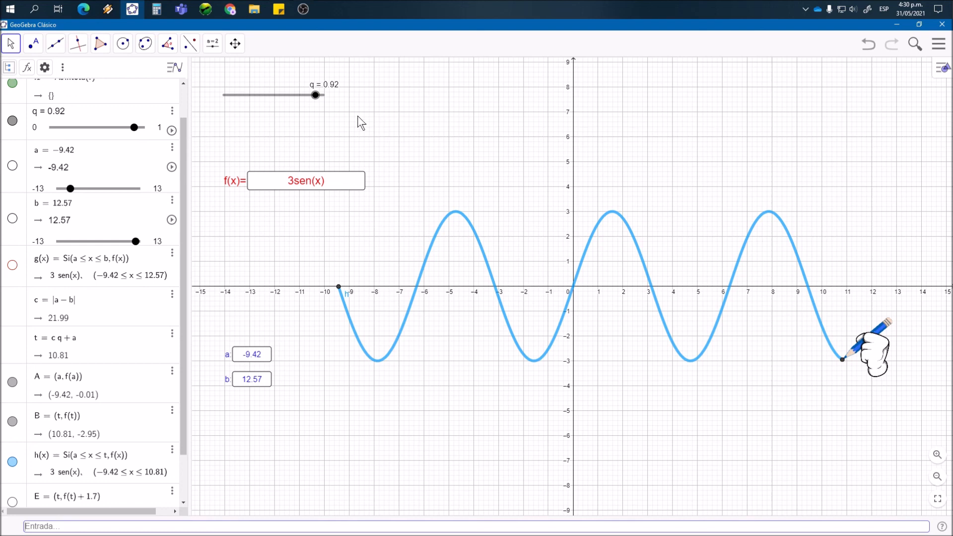
mouse_move(319, 94)
left_mouse_down()
mouse_move(231, 93)
mouse_move(274, 96)
mouse_move(310, 114)
left_mouse_up()
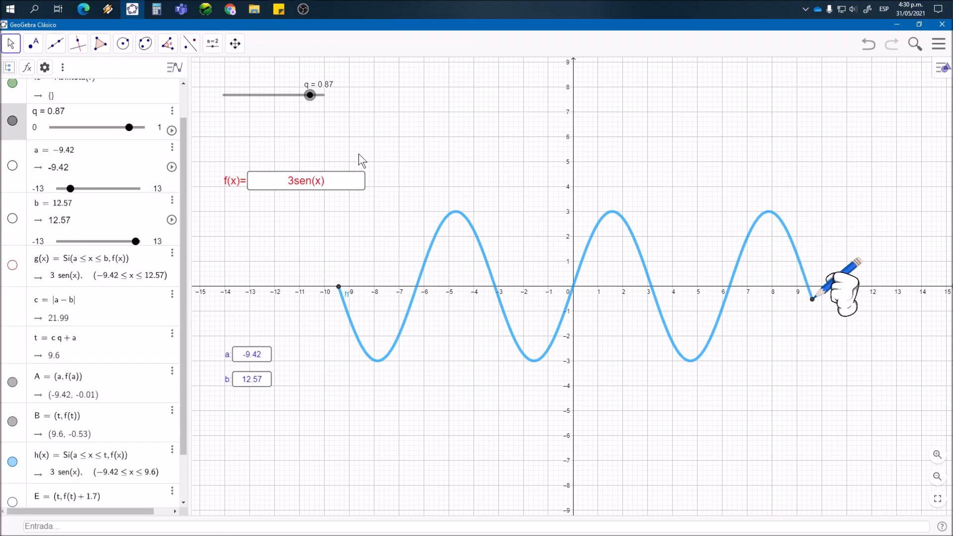